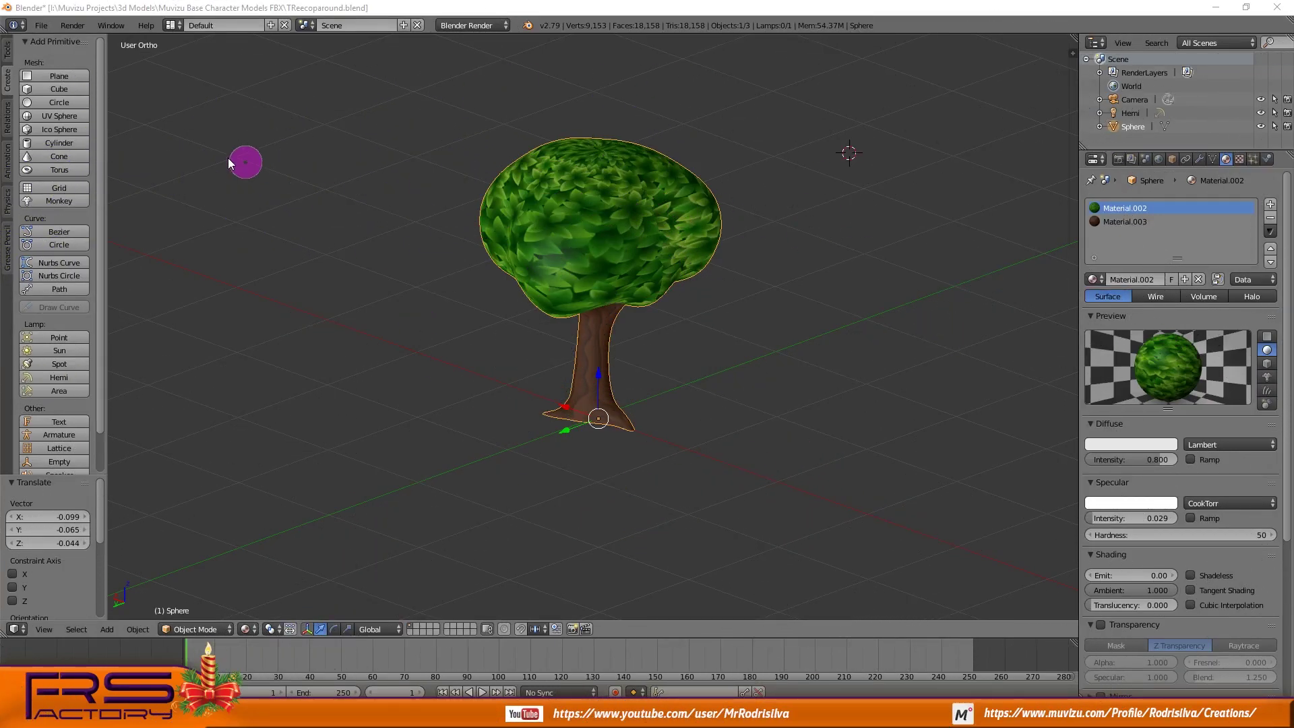
Export the selected tree in FBX format as TreeRound1.fbx into the Fbx files folder
{"action": "left_click", "coordinate": [41, 25]}
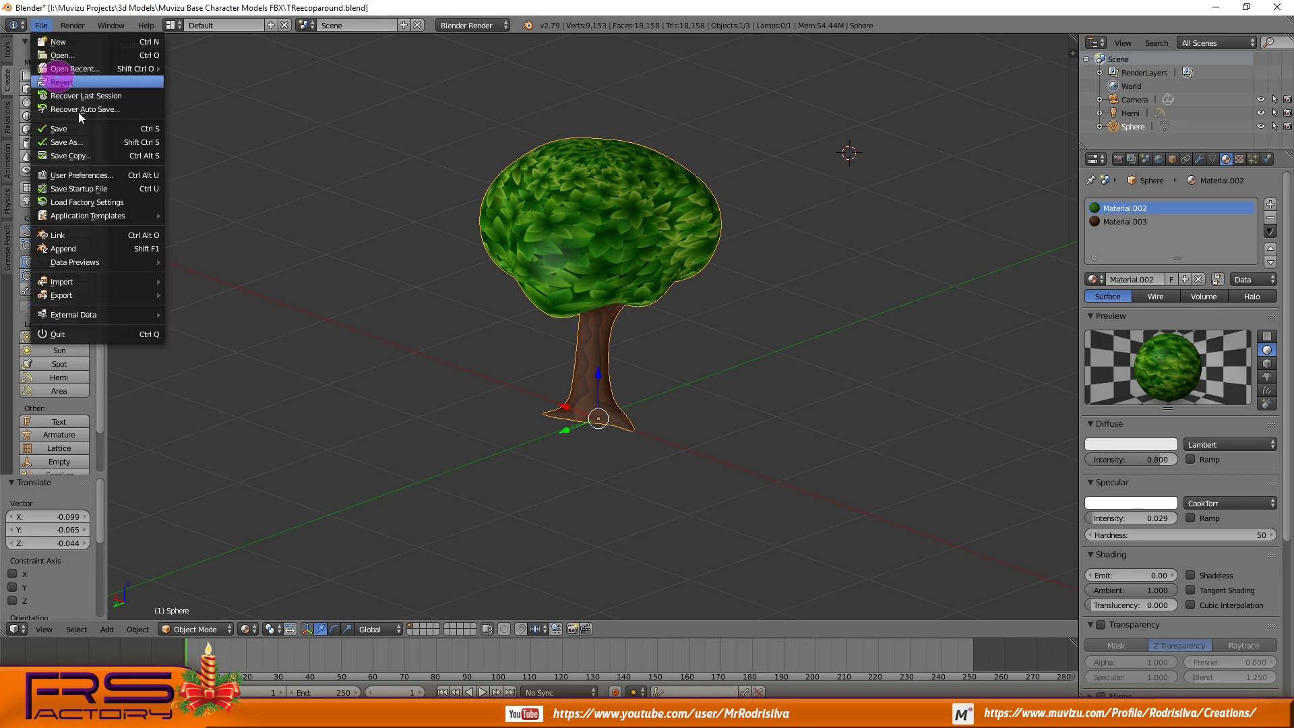
{"action": "mouse_move", "coordinate": [75, 303]}
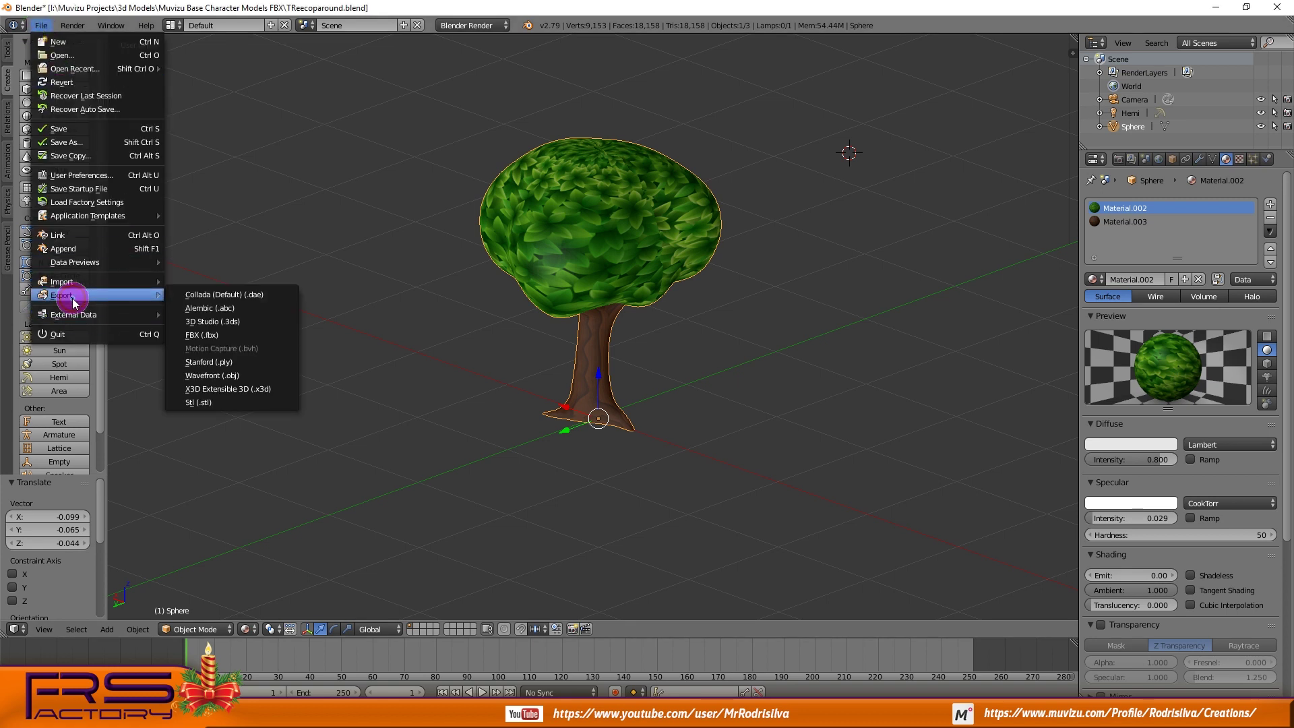
{"action": "left_click", "coordinate": [202, 336]}
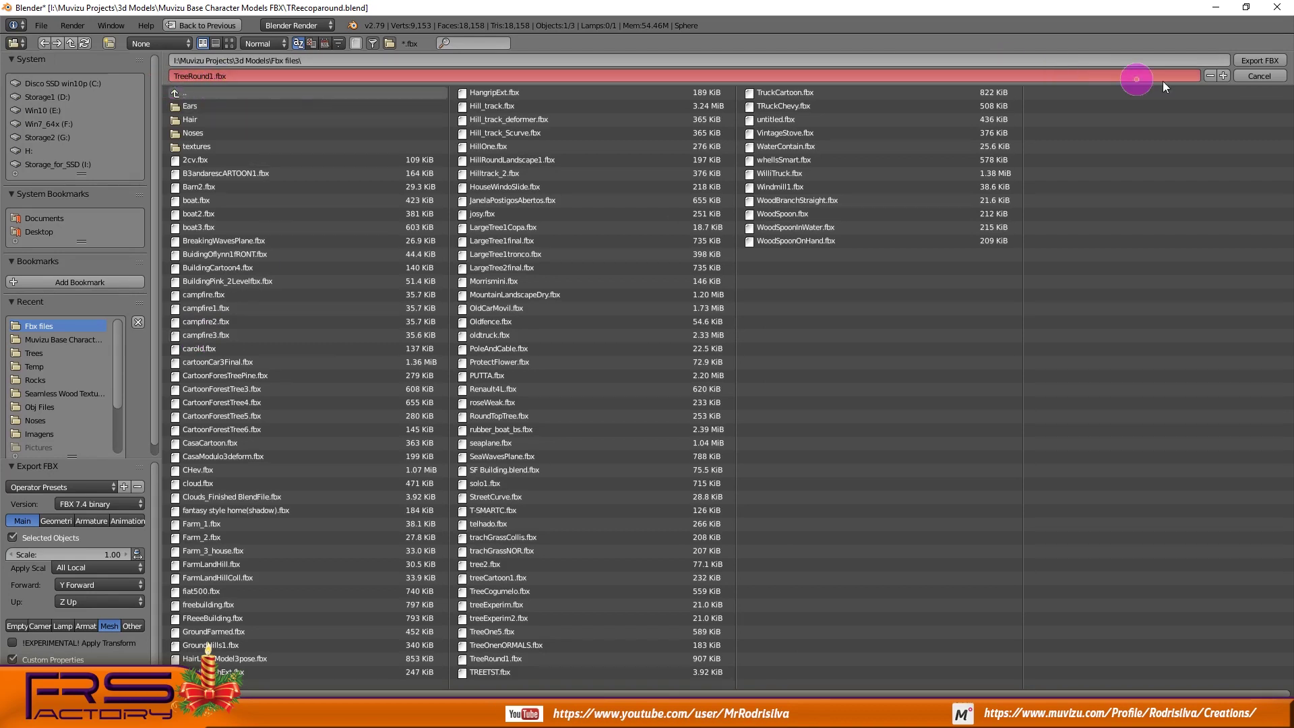
{"action": "left_click", "coordinate": [1256, 62]}
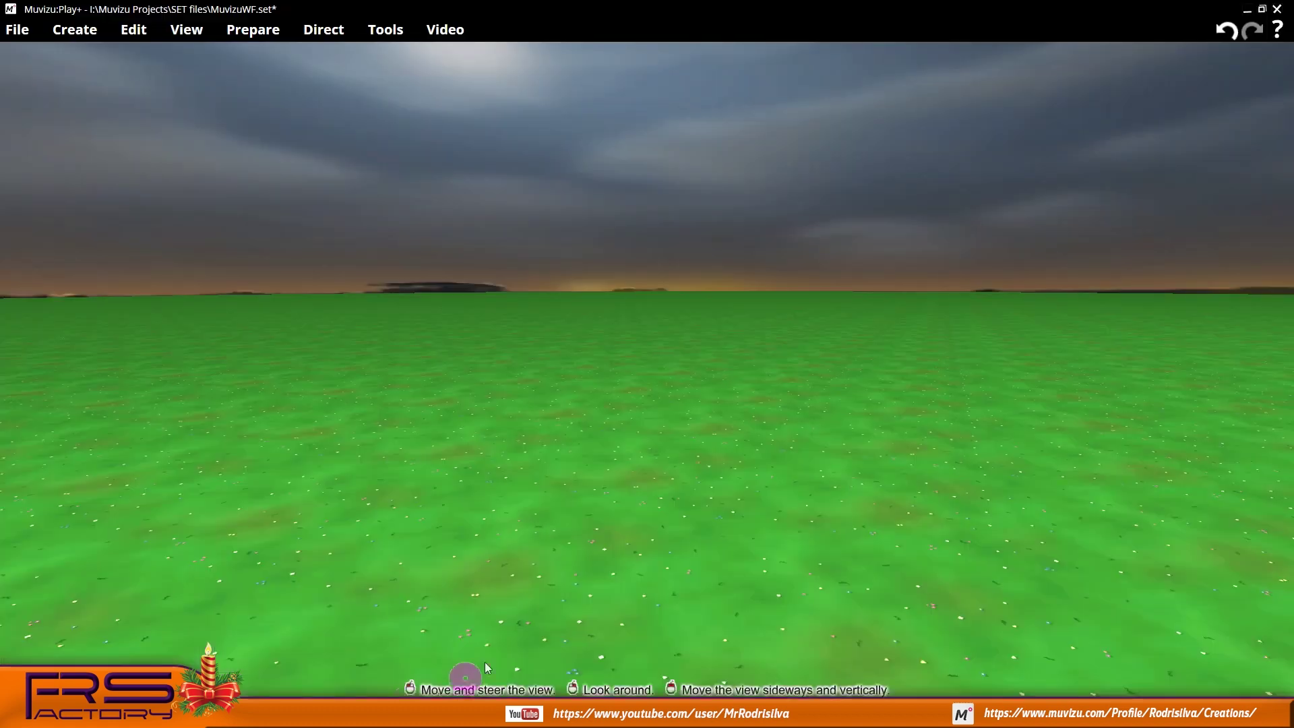
Switch to Muvizu and import TreeRound1.fbx with relative co-ordinates, objects grouped together and continuing on errors
{"action": "left_click", "coordinate": [82, 37]}
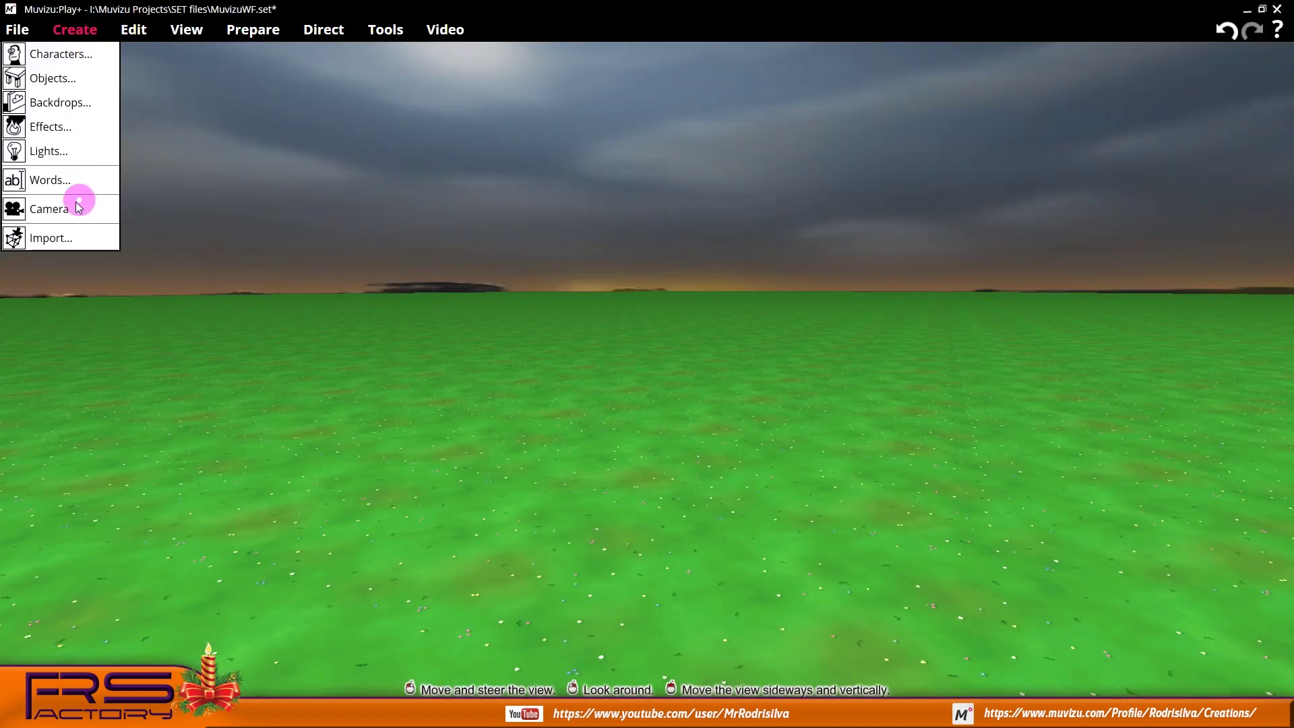
{"action": "left_click", "coordinate": [58, 240]}
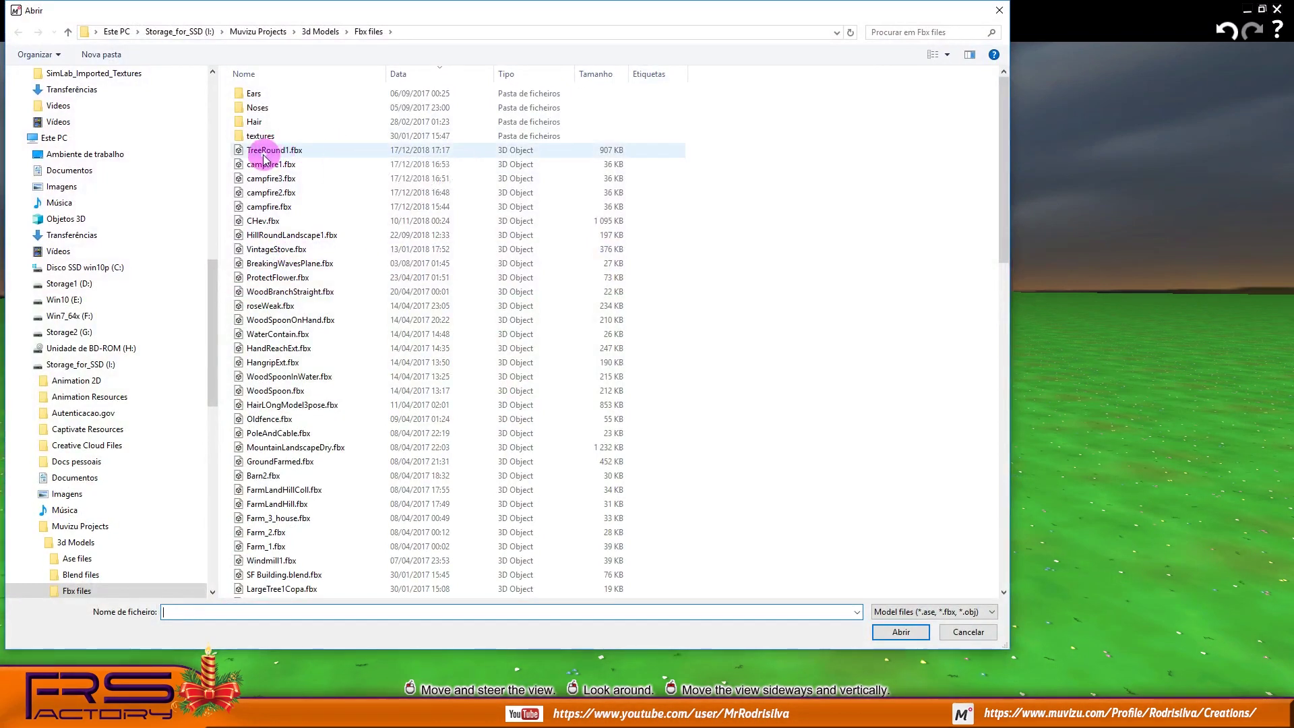
{"action": "left_click", "coordinate": [262, 156]}
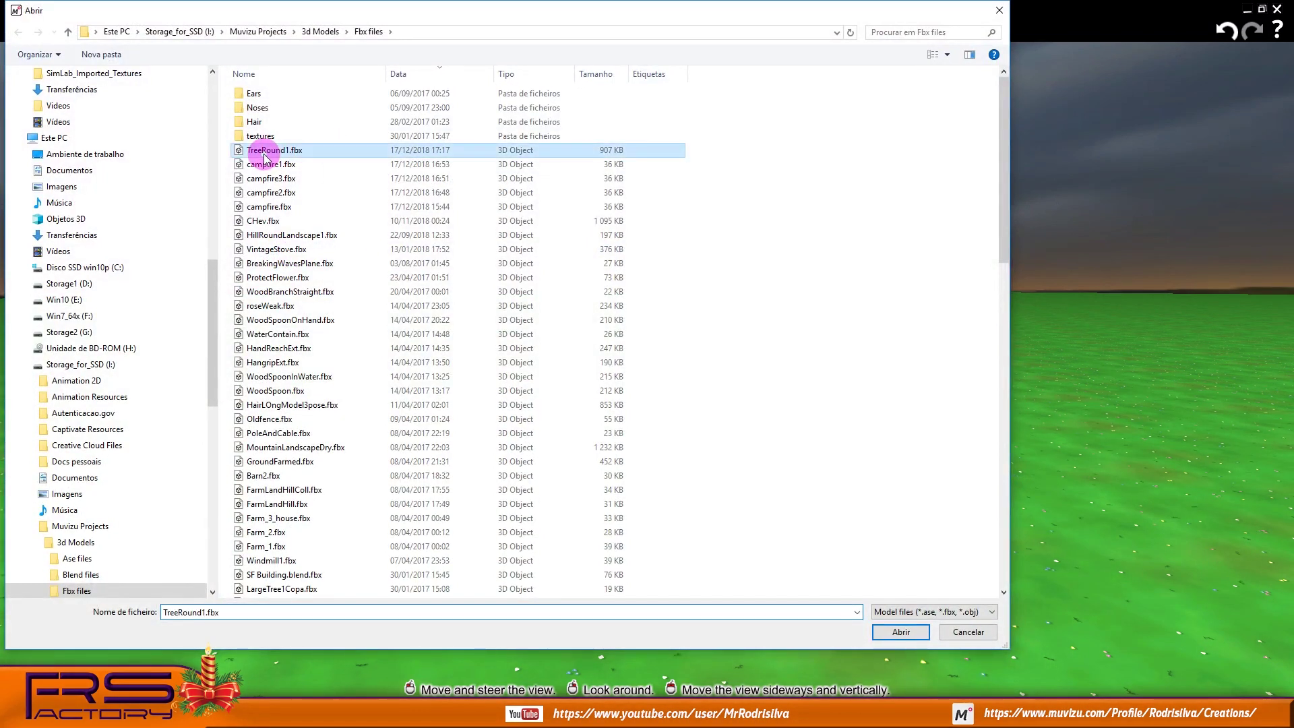
{"action": "left_click", "coordinate": [902, 632]}
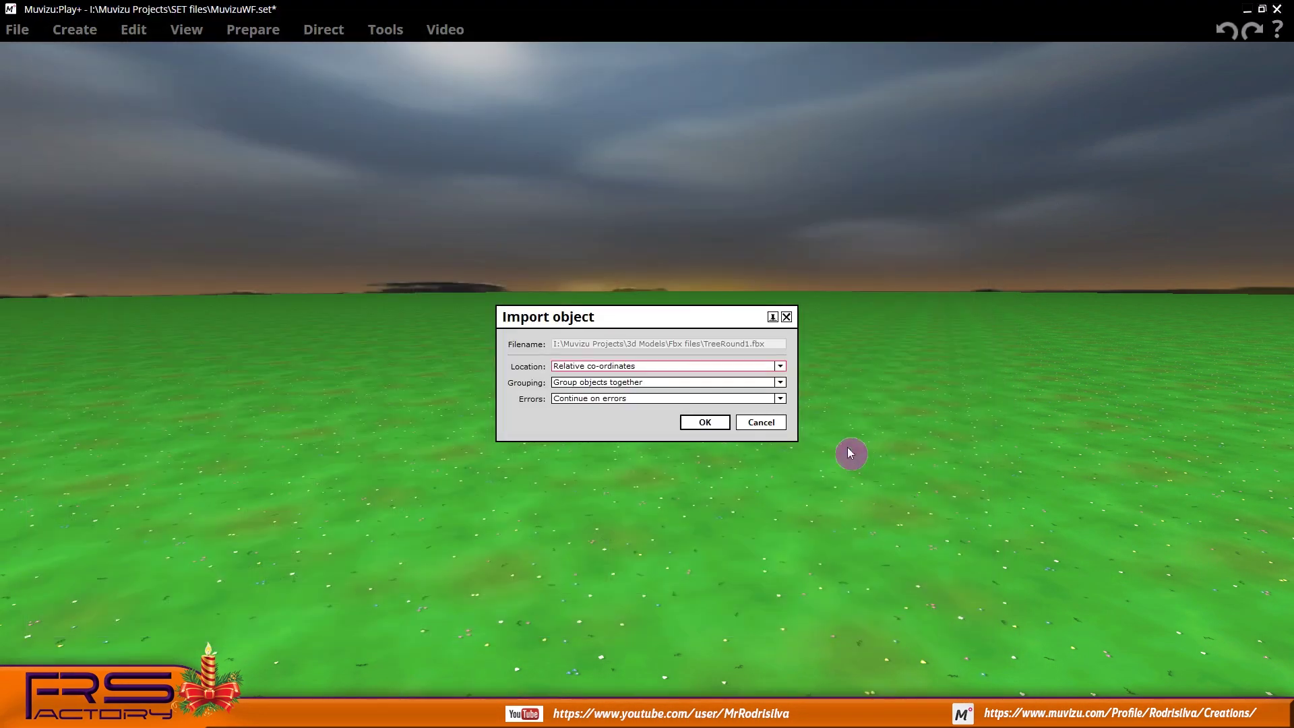
{"action": "left_click", "coordinate": [714, 423]}
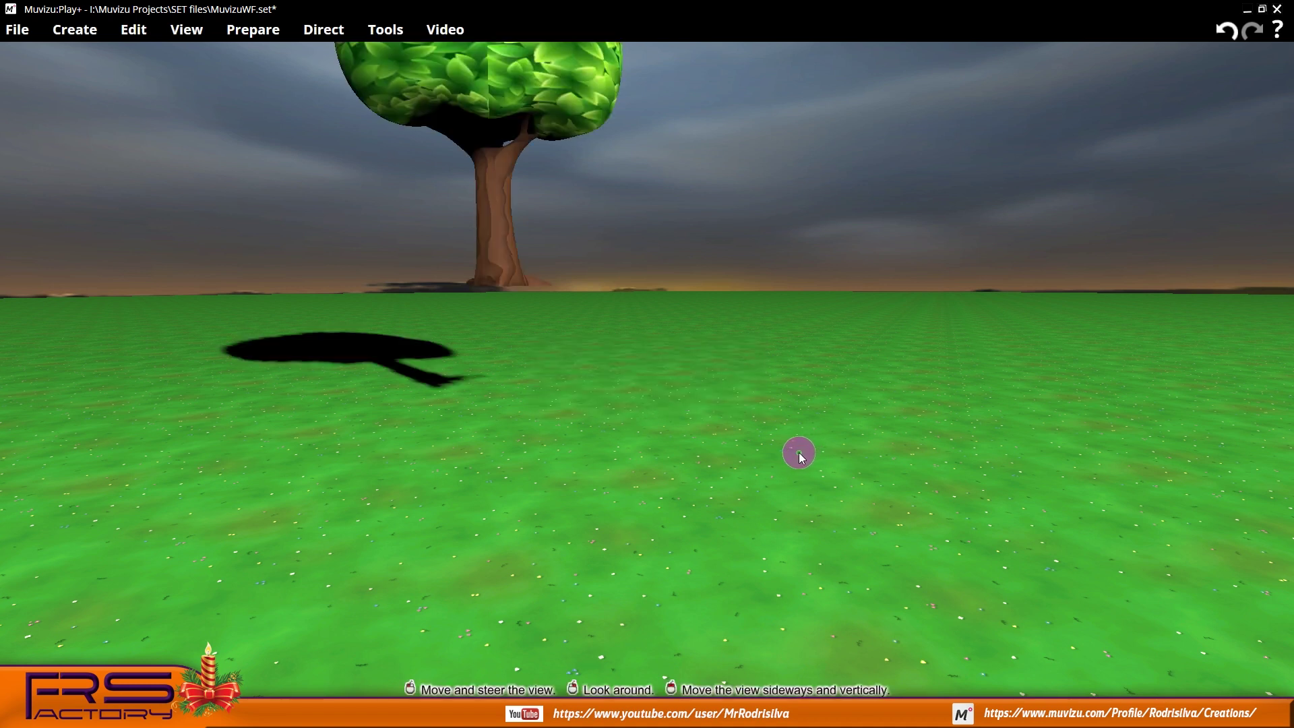
Rotate the imported tree until it is upside down and lower it close to the grass
{"action": "left_click_drag", "start_coordinate": [501, 176], "coordinate": [501, 176]}
{"action": "left_click", "coordinate": [541, 132]}
{"action": "left_click_drag", "start_coordinate": [568, 116], "coordinate": [803, 290]}
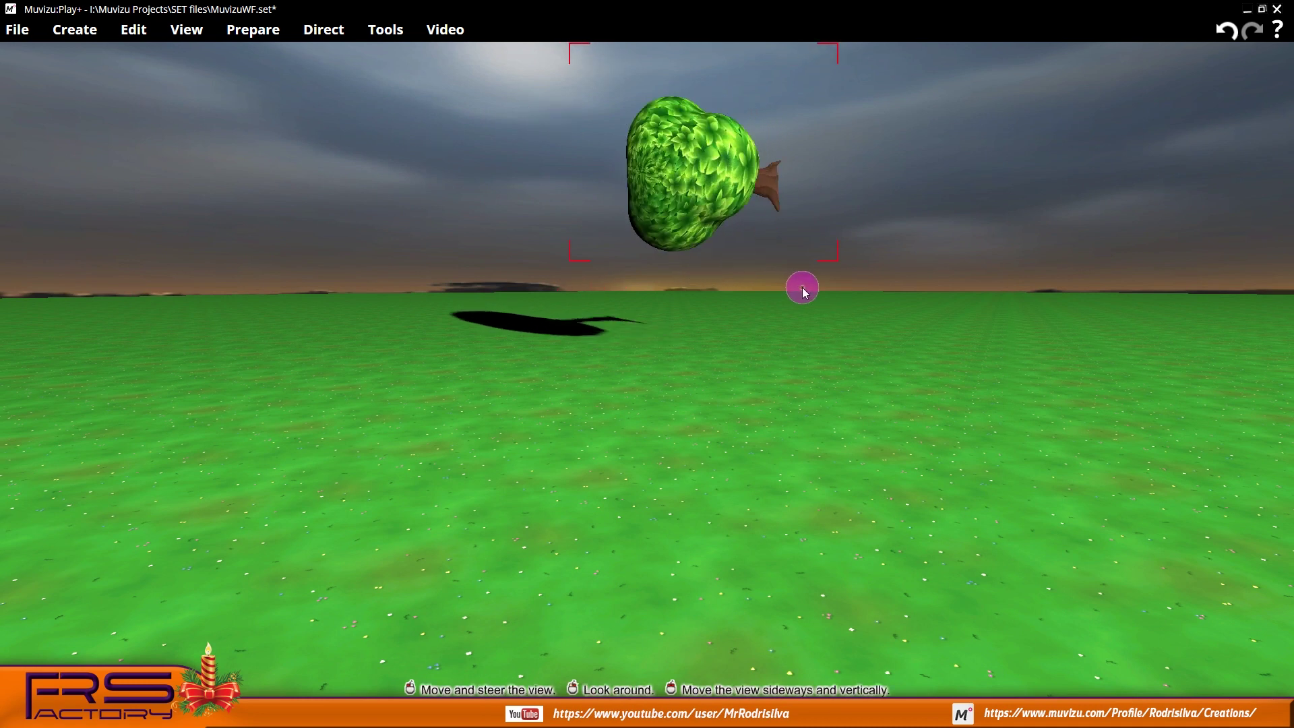
{"action": "right_click_drag", "start_coordinate": [734, 172], "coordinate": [694, 174]}
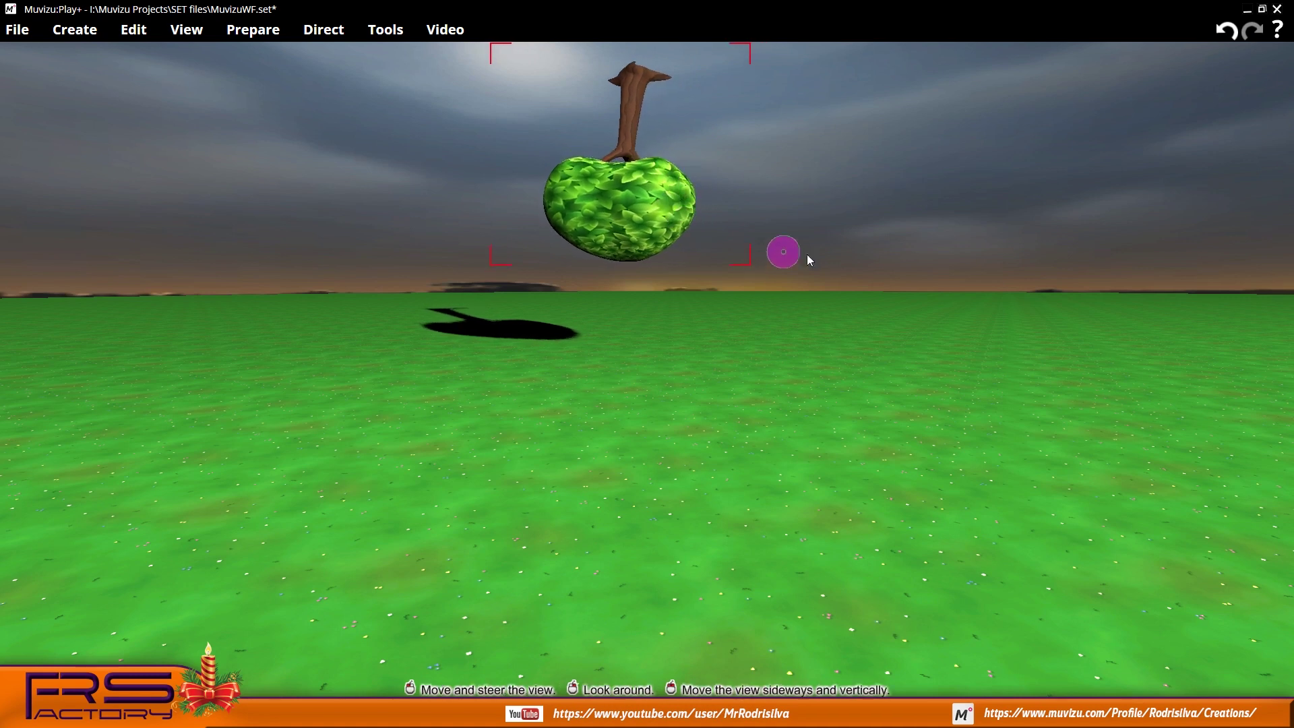
{"action": "right_click_drag", "start_coordinate": [656, 220], "coordinate": [656, 214]}
{"action": "left_click_drag", "start_coordinate": [656, 214], "coordinate": [655, 212]}
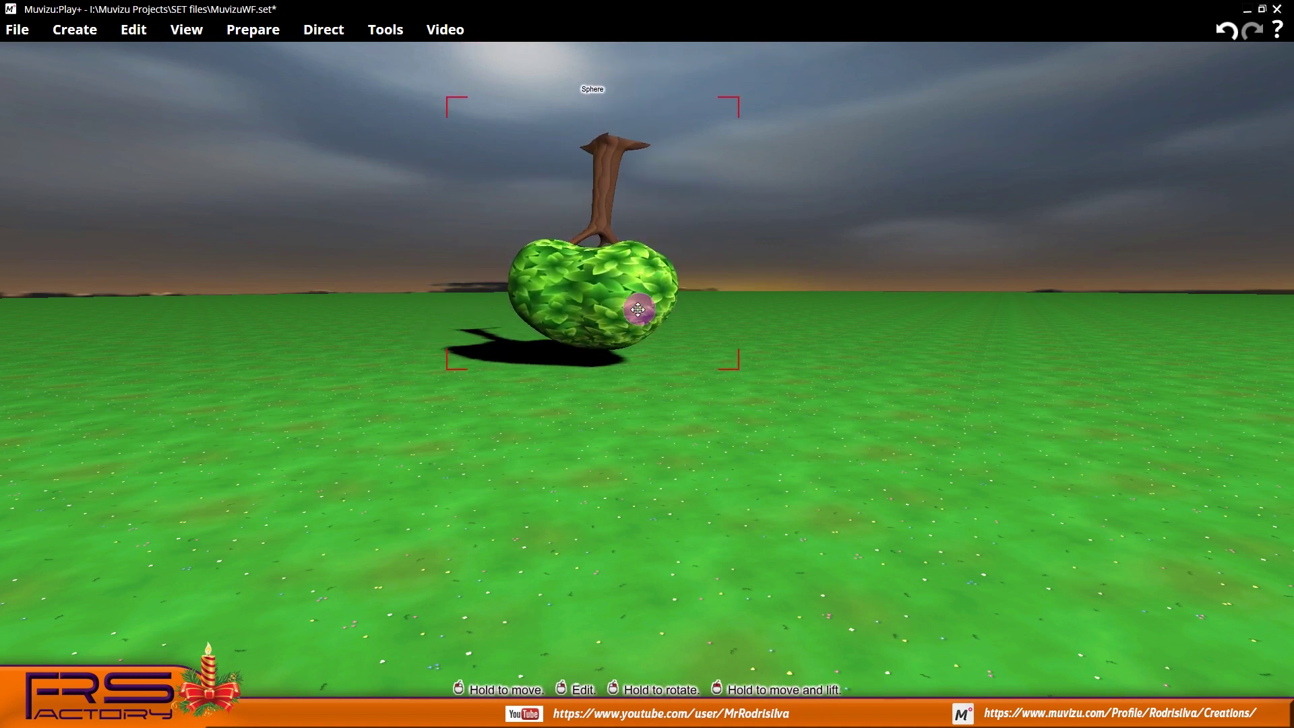
Turn off Floats in the air and toggle Keep upright in the tree's physics properties
{"action": "right_click", "coordinate": [617, 291]}
{"action": "left_click", "coordinate": [973, 359]}
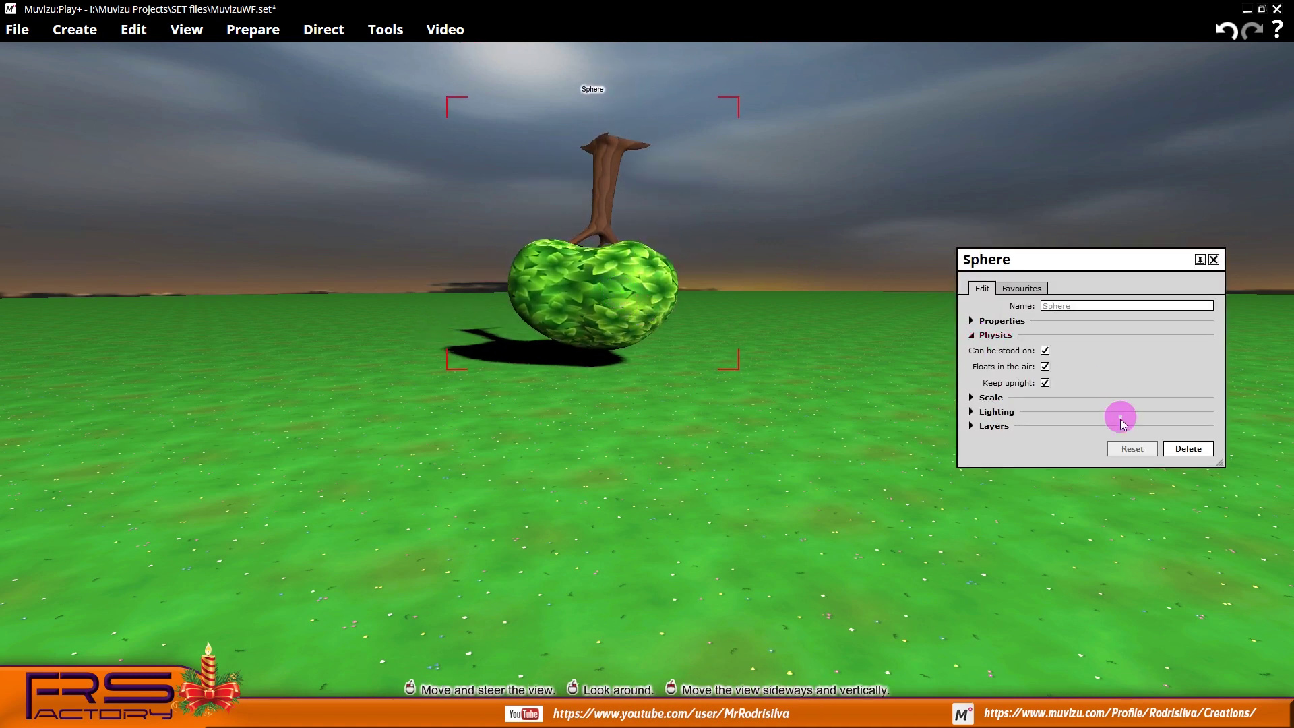
{"action": "left_click", "coordinate": [1045, 368]}
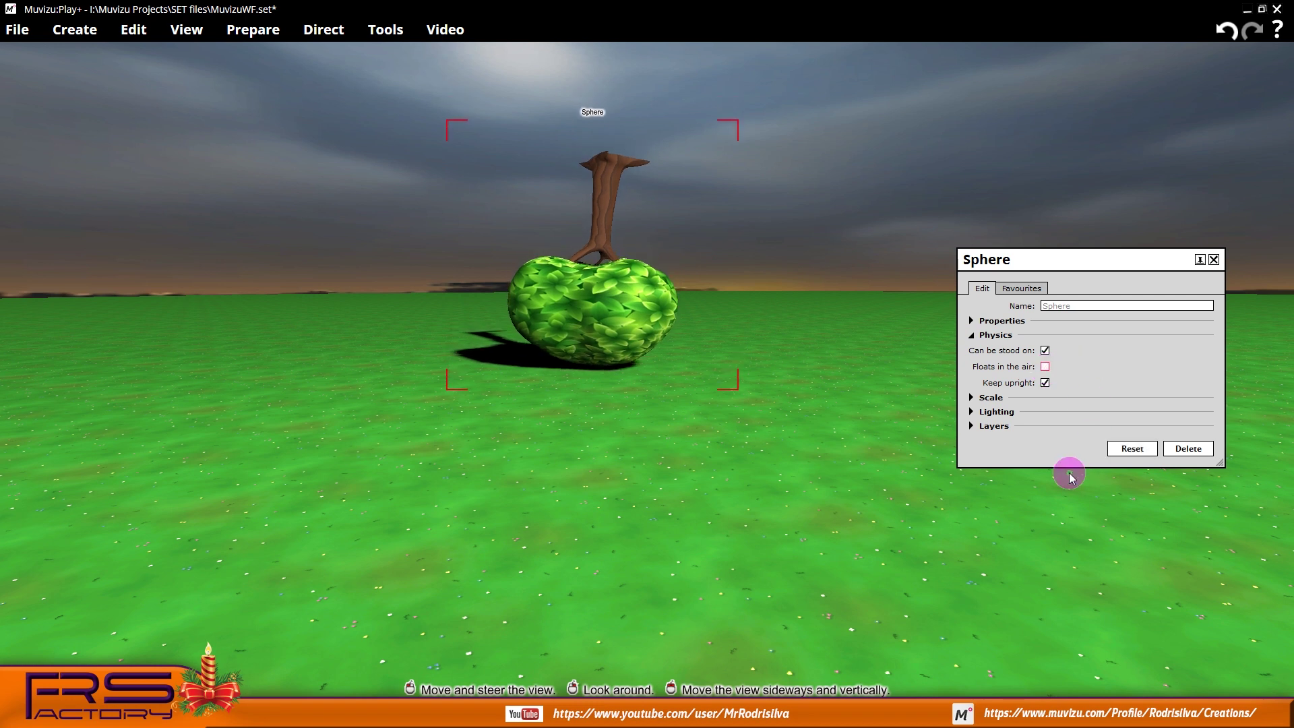
{"action": "left_click", "coordinate": [1045, 383]}
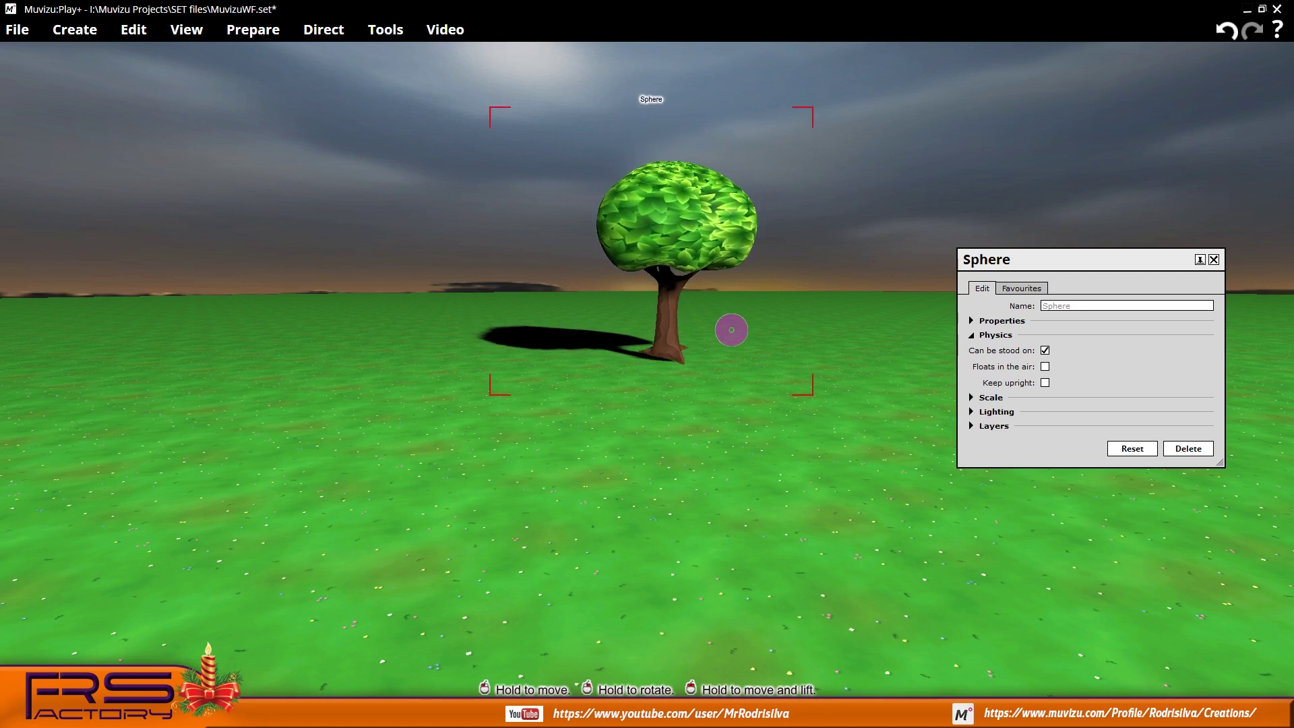
{"action": "left_click", "coordinate": [1045, 382]}
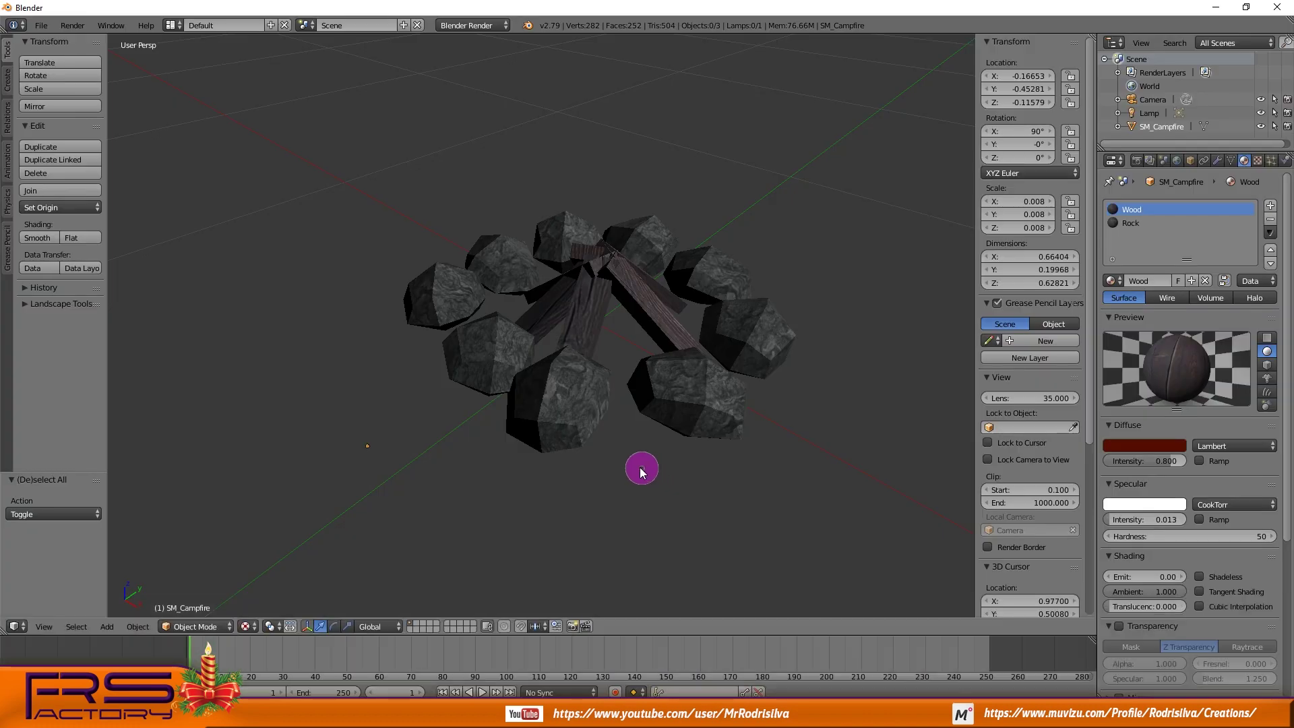
Switch to Blender, select the campfire and set its origin to its geometry
{"action": "right_click", "coordinate": [568, 406]}
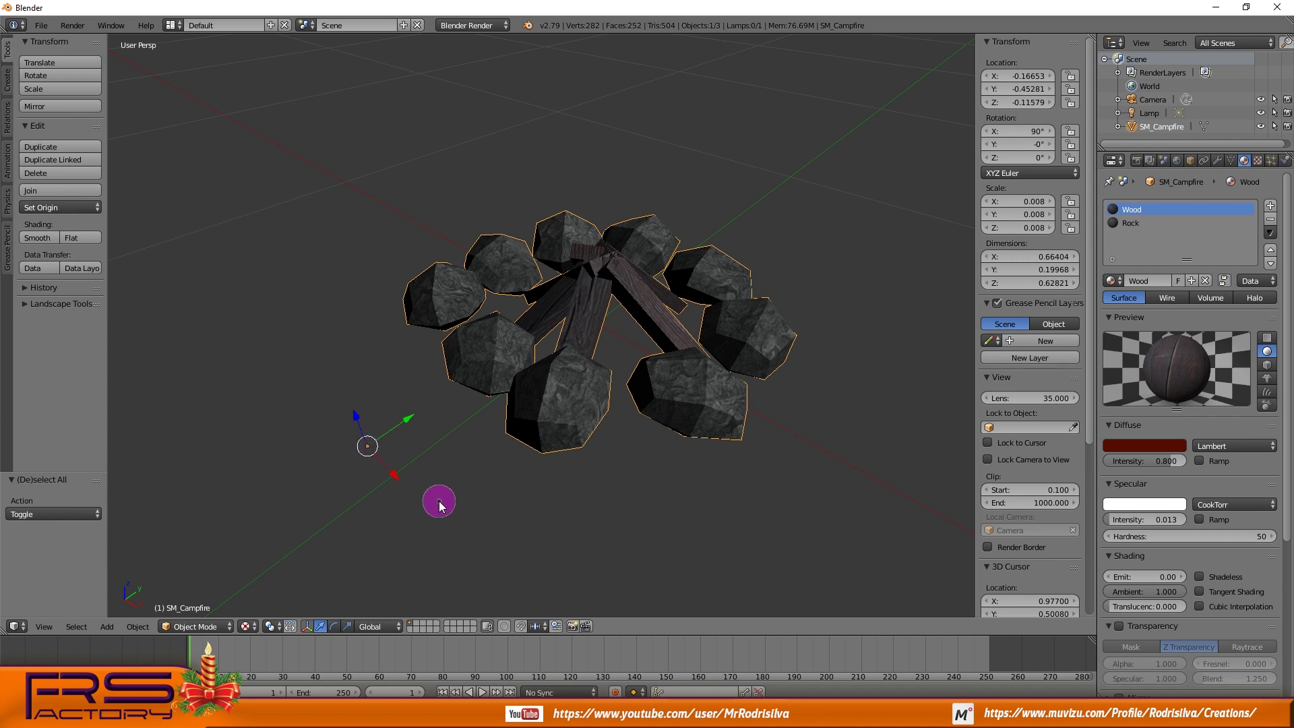
{"action": "left_click", "coordinate": [139, 628]}
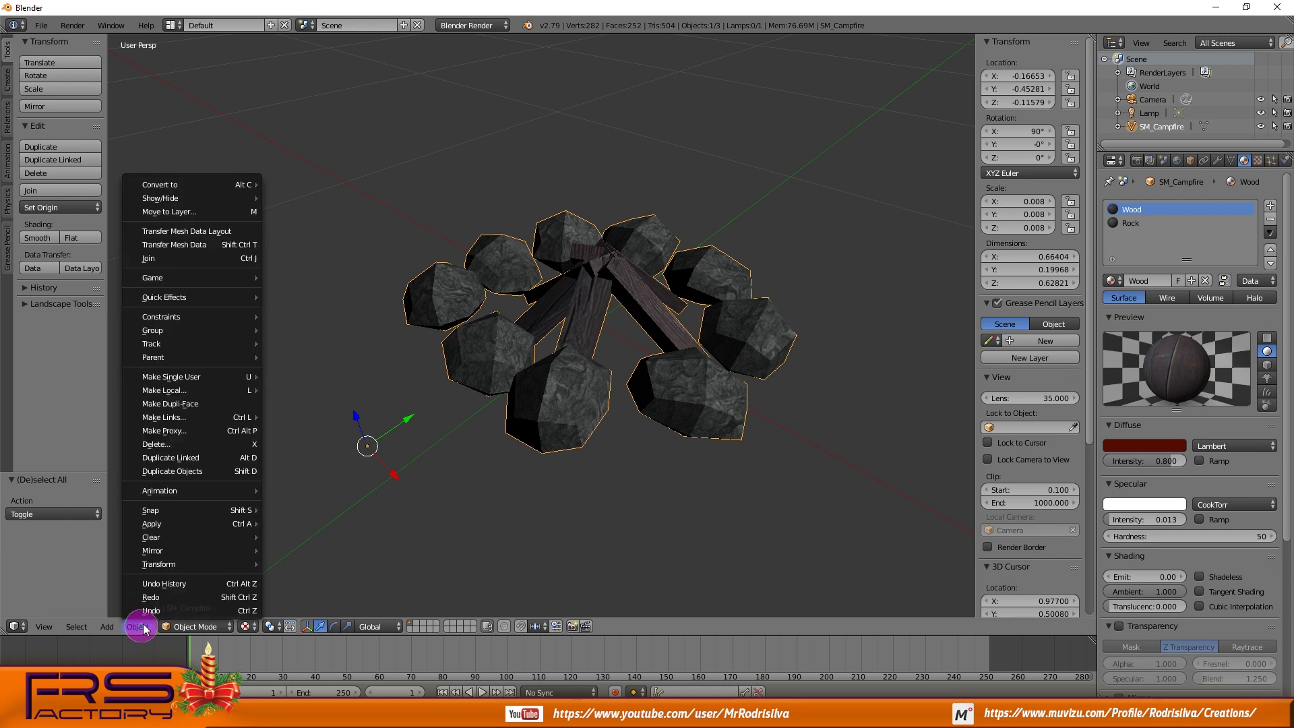
{"action": "mouse_move", "coordinate": [190, 567]}
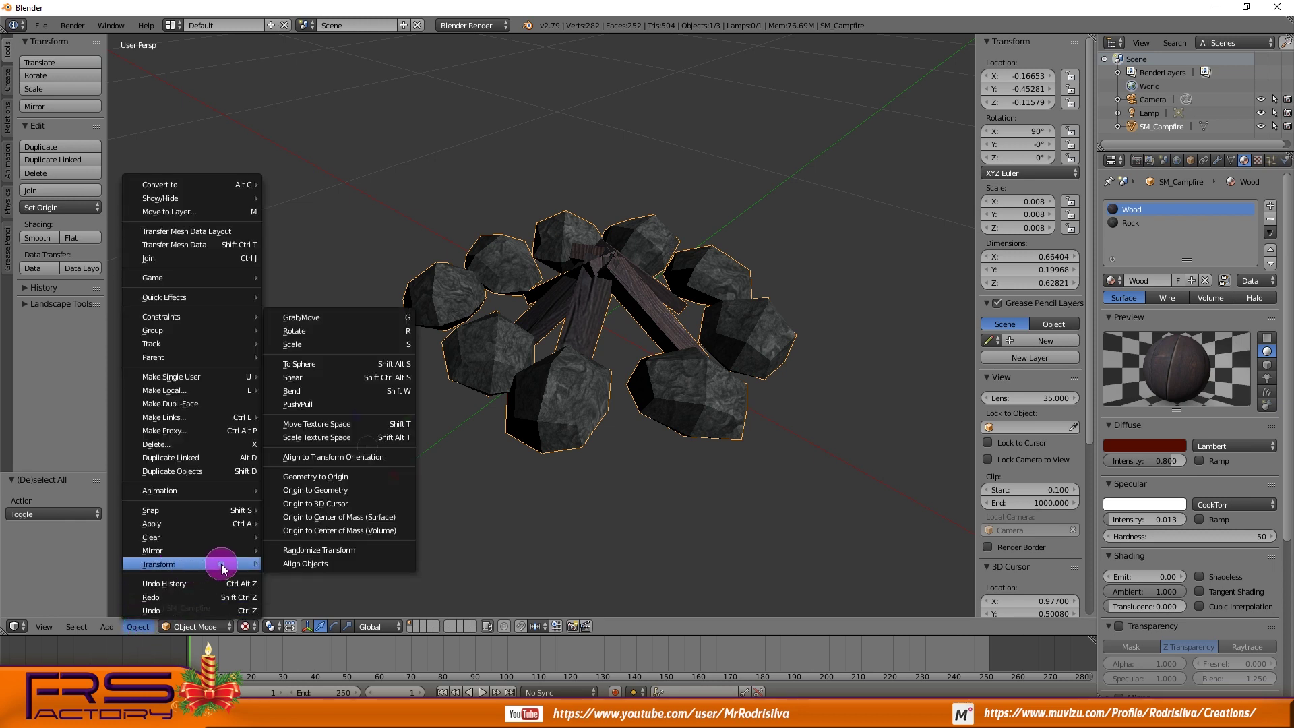
{"action": "left_click", "coordinate": [404, 496]}
Move the campfire along X in the front view to centre it on the vertical axis, at X about 0.001
{"action": "middle_click_drag", "start_coordinate": [680, 392], "coordinate": [615, 323]}
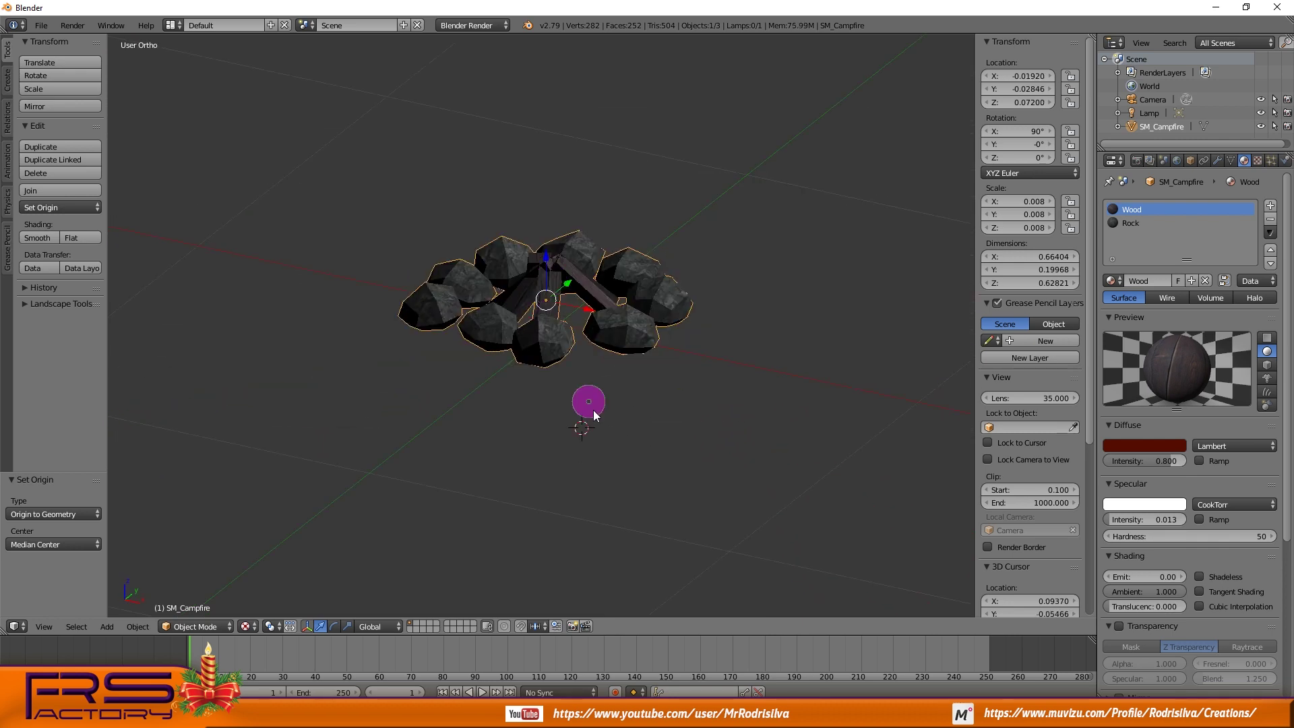
{"action": "middle_click_drag", "start_coordinate": [586, 405], "coordinate": [540, 427]}
{"action": "middle_click_drag", "start_coordinate": [681, 488], "coordinate": [637, 472]}
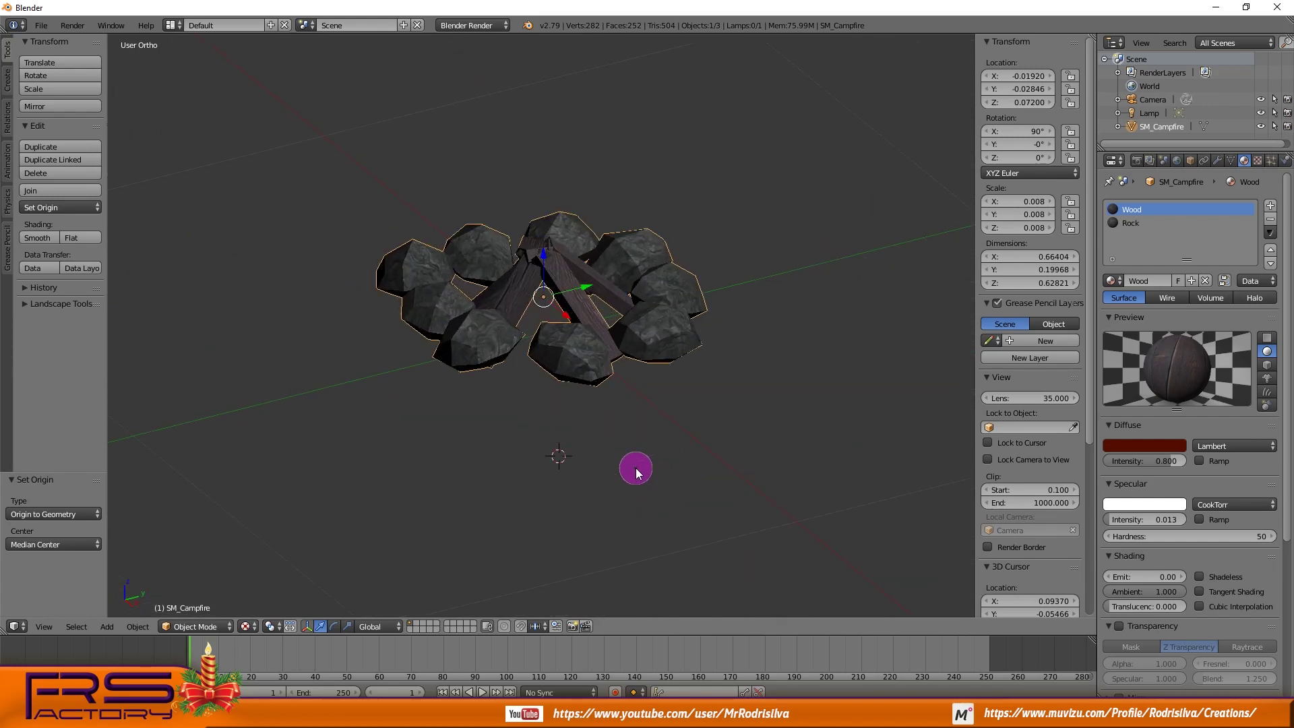
{"action": "scroll", "coordinate": [637, 472], "scroll_direction": "up", "scroll_amount": 2}
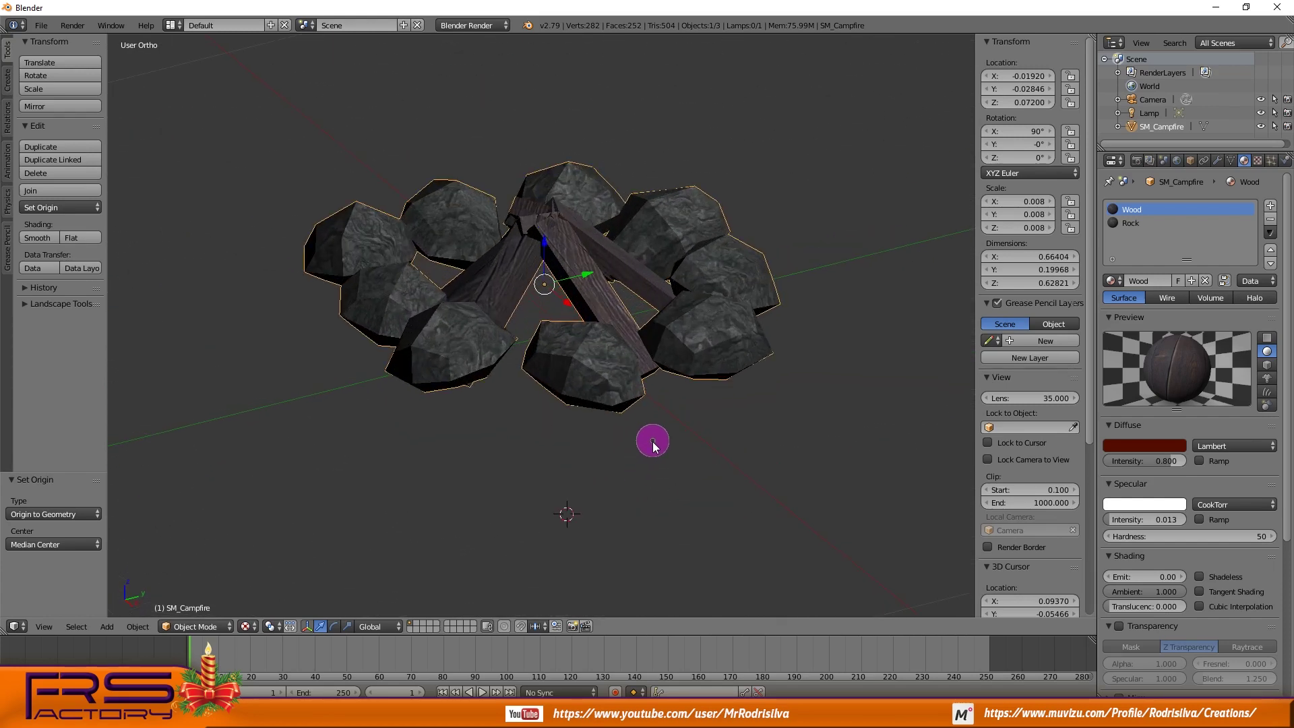
{"action": "key", "text": "KP_1"}
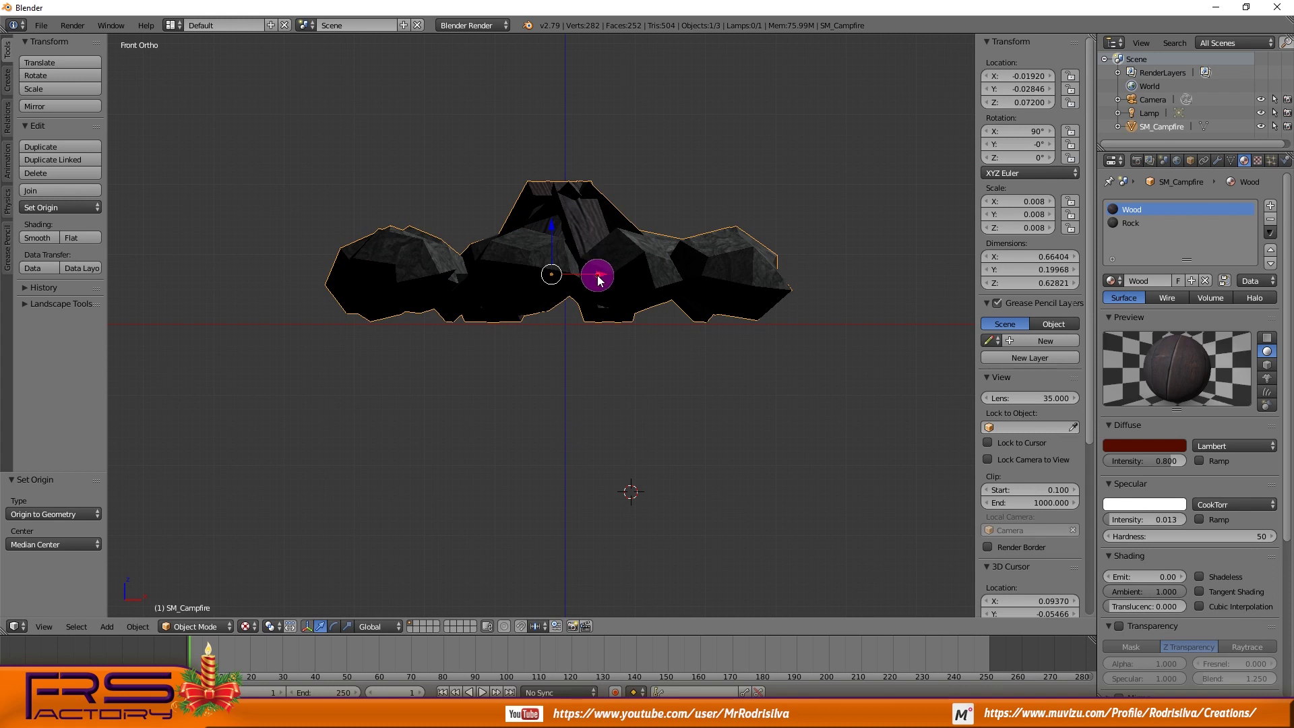
{"action": "left_click_drag", "start_coordinate": [598, 277], "coordinate": [623, 345]}
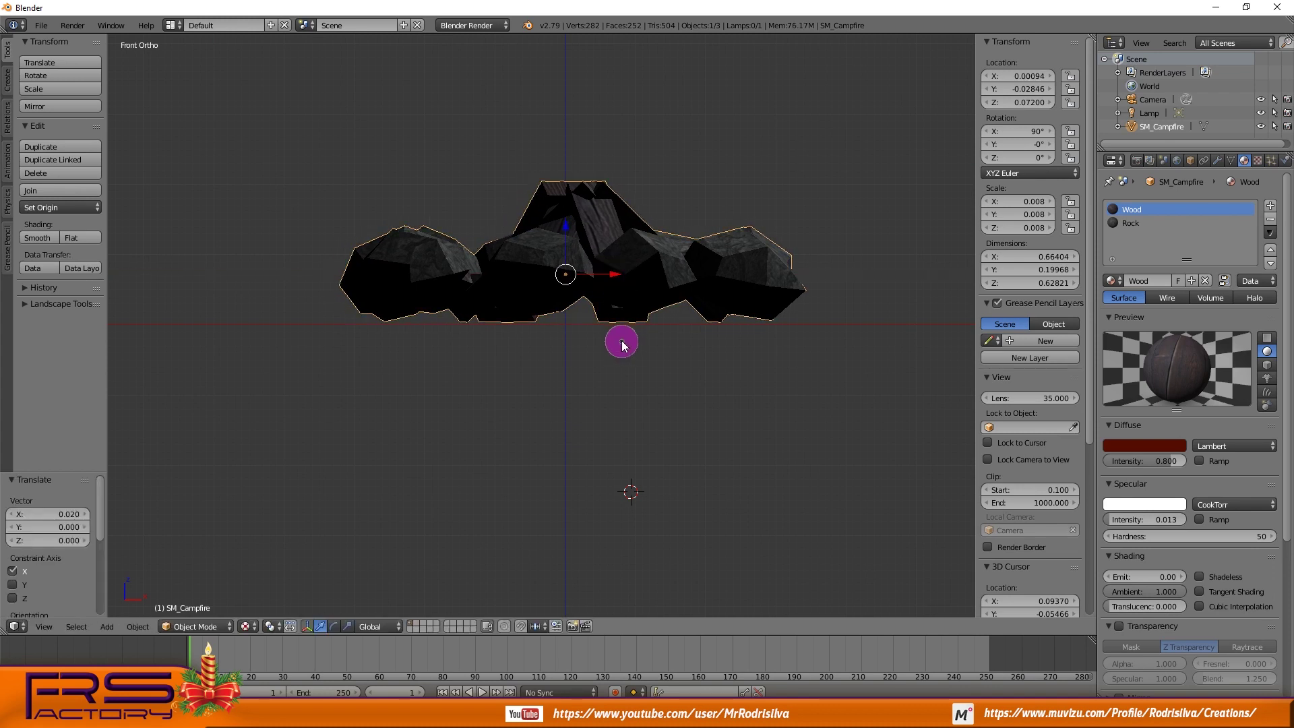
Centre the campfire along Y using the top and right views, at Y about -0.0006
{"action": "key", "text": "KP_7"}
{"action": "left_click_drag", "start_coordinate": [566, 286], "coordinate": [568, 269]}
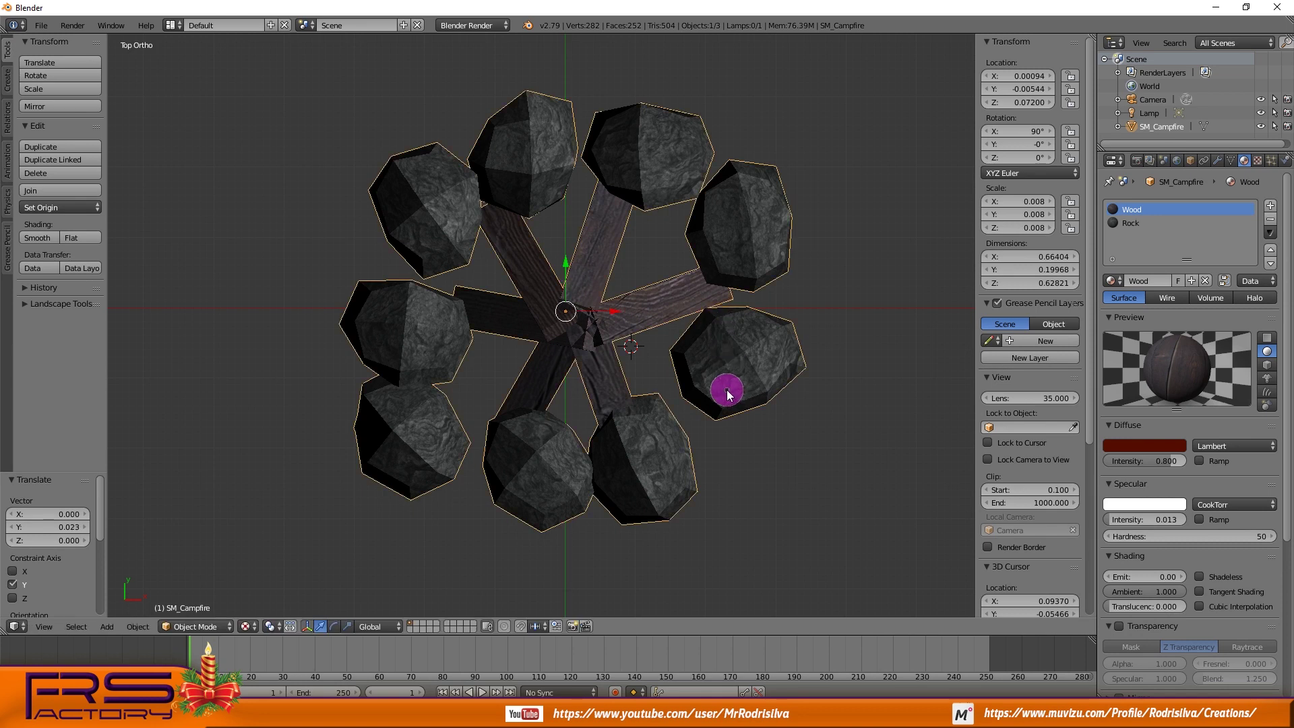
{"action": "key", "text": "KP_3"}
{"action": "left_click_drag", "start_coordinate": [601, 274], "coordinate": [607, 275]}
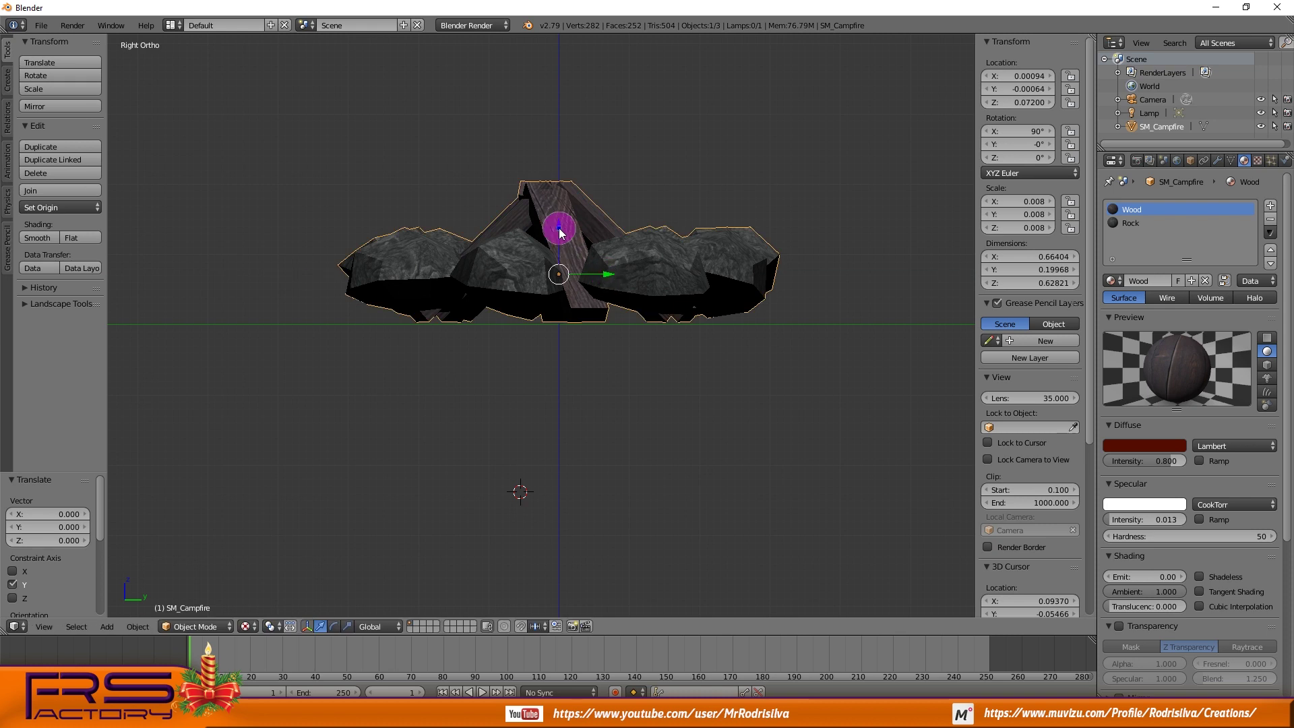
Lower the campfire along Z until its base rests on the ground line, at Z about 0.068
{"action": "left_click_drag", "start_coordinate": [559, 228], "coordinate": [569, 233]}
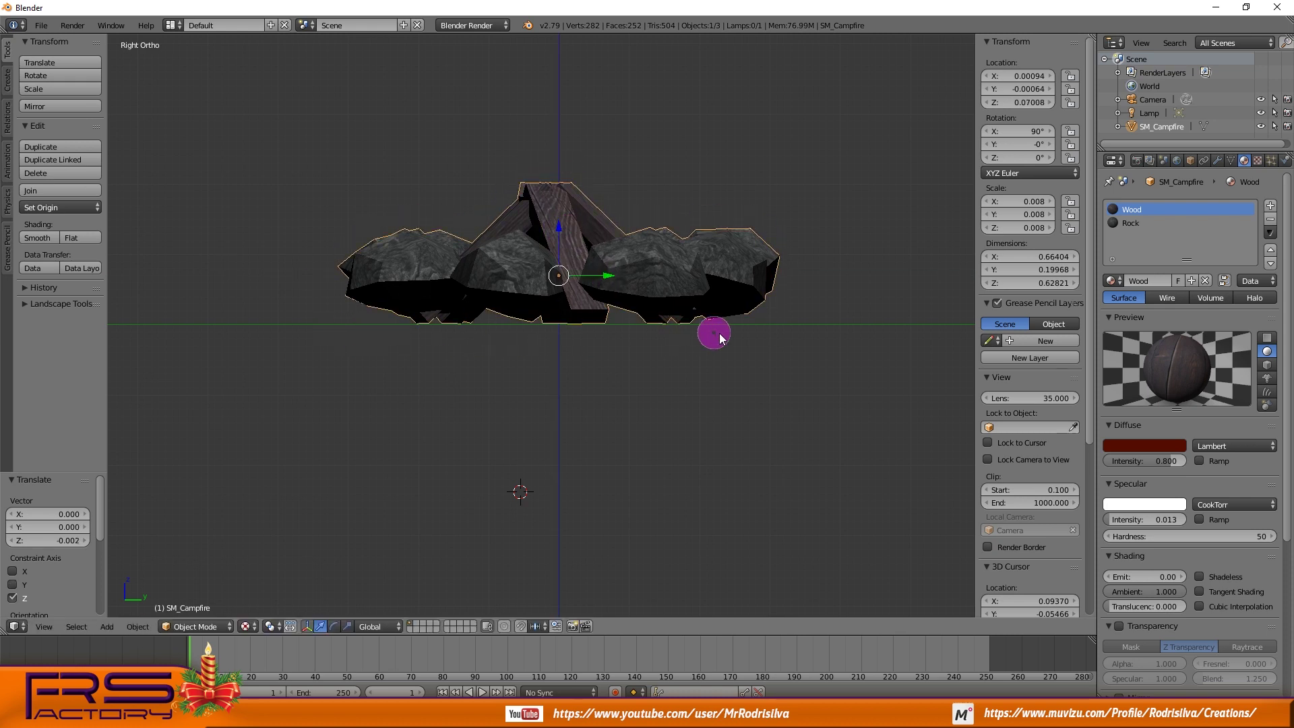
{"action": "left_click_drag", "start_coordinate": [557, 232], "coordinate": [558, 235]}
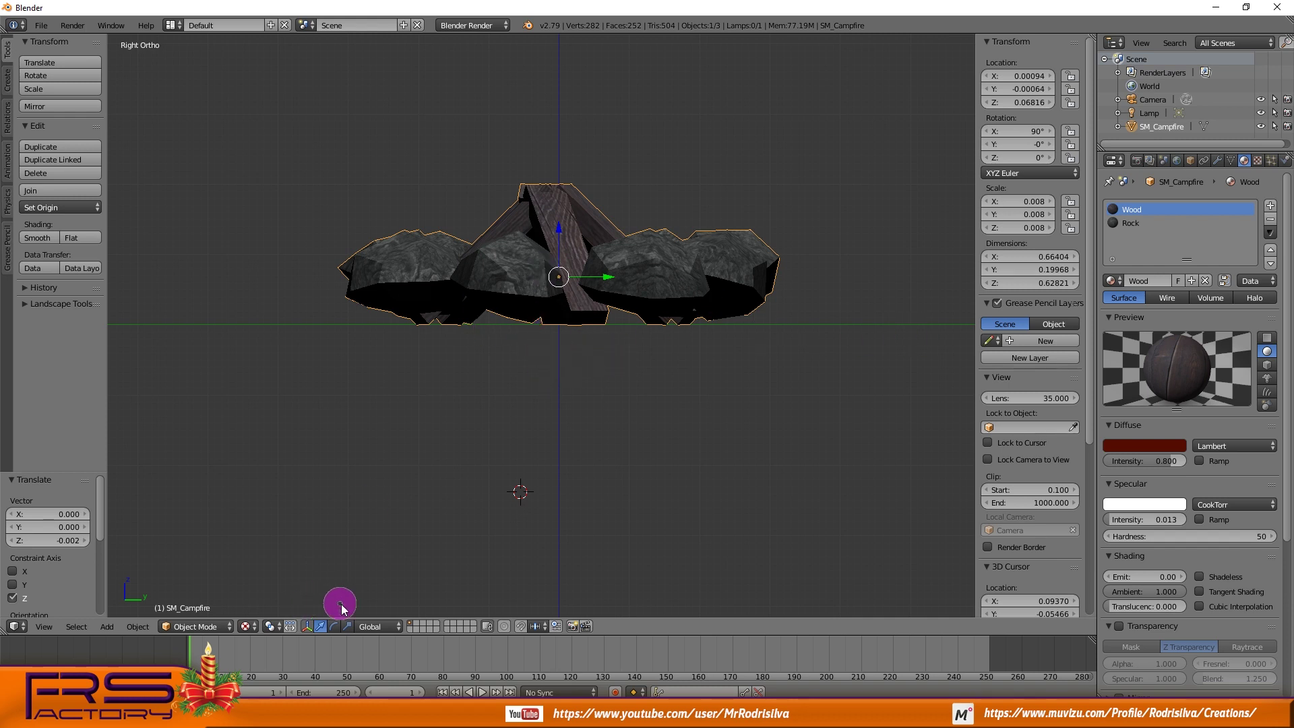
{"action": "middle_click_drag", "start_coordinate": [534, 468], "coordinate": [586, 477]}
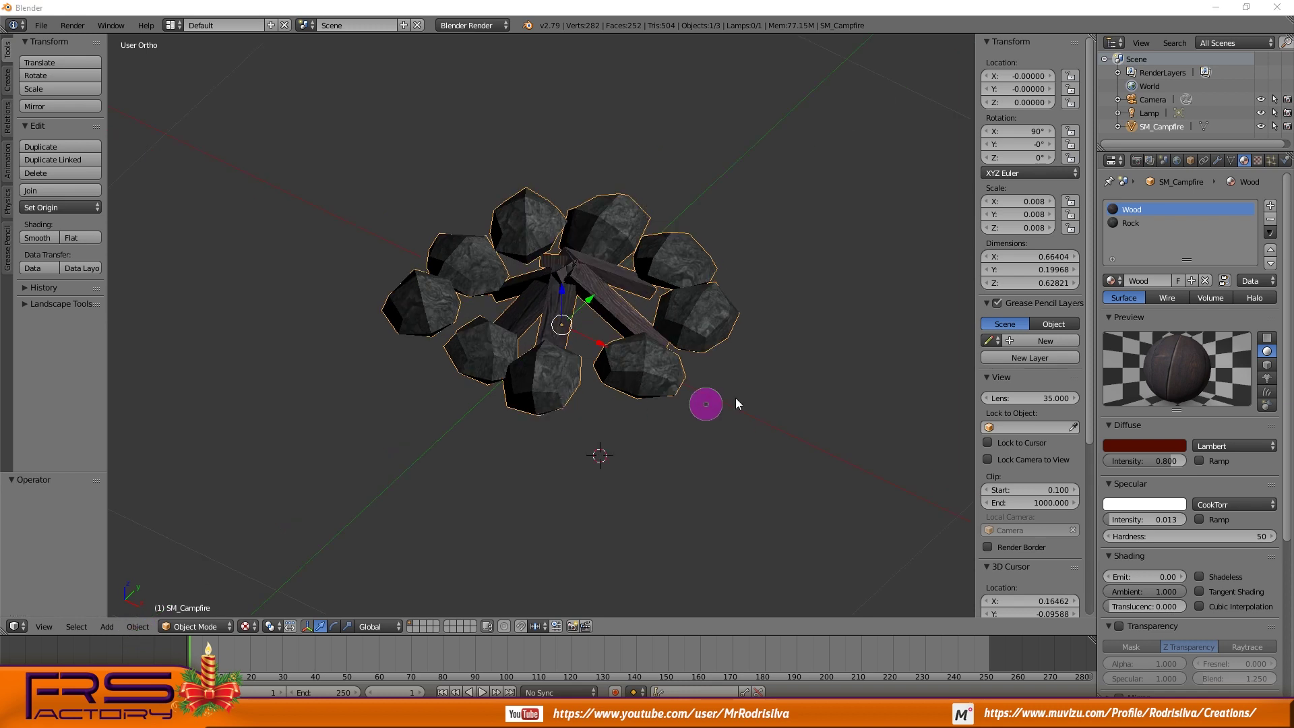
Apply the campfire's location, rotation and scale
{"action": "middle_click_drag", "start_coordinate": [733, 402], "coordinate": [514, 382]}
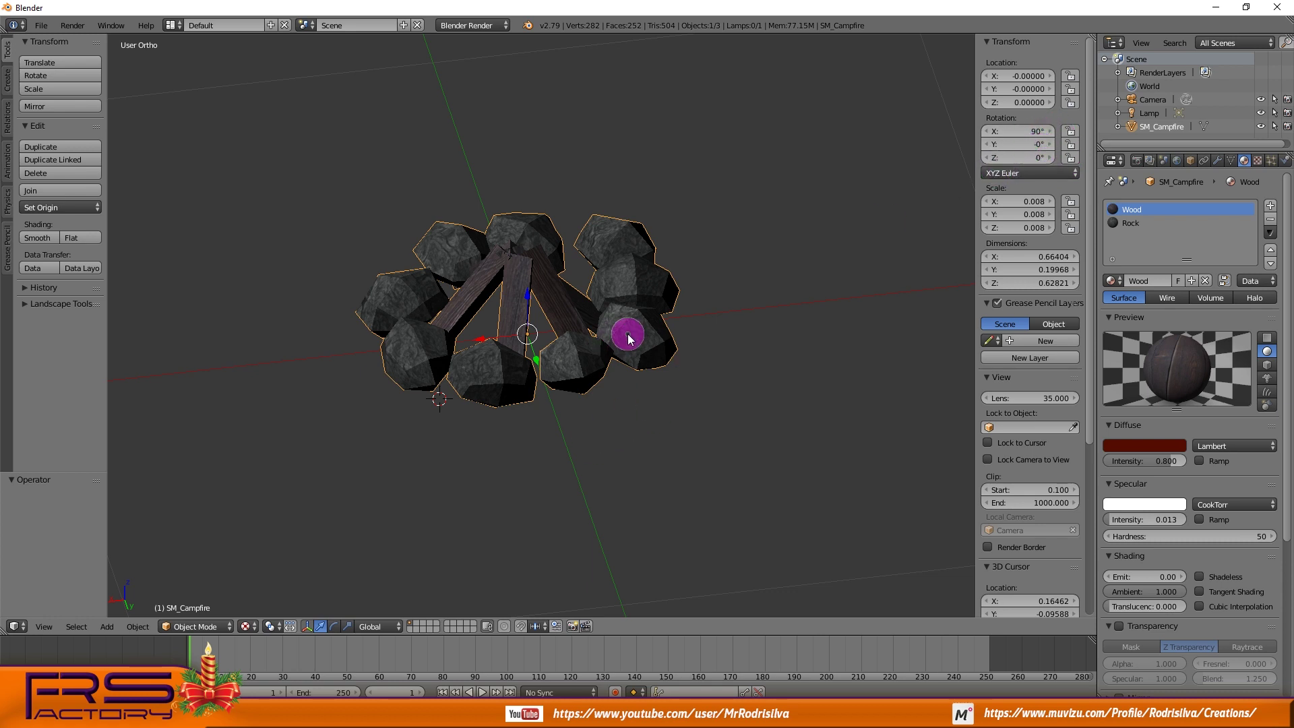
{"action": "left_click", "coordinate": [136, 626]}
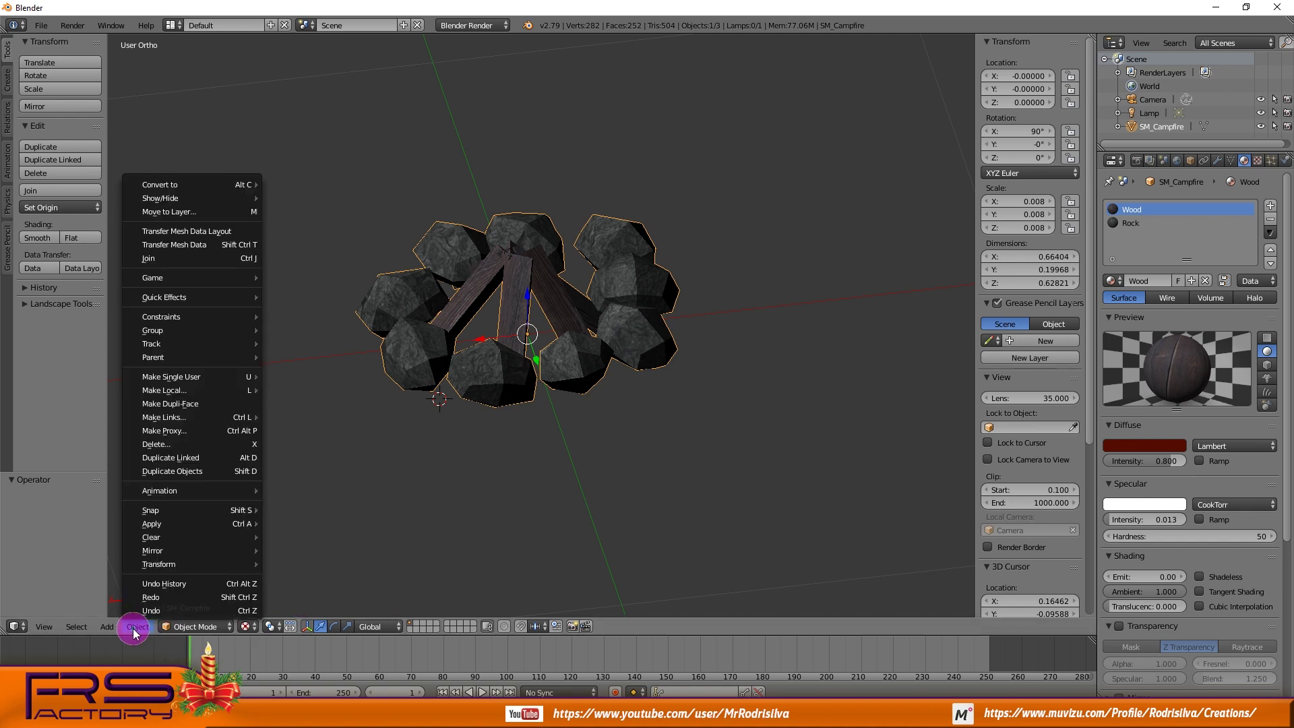
{"action": "mouse_move", "coordinate": [153, 523]}
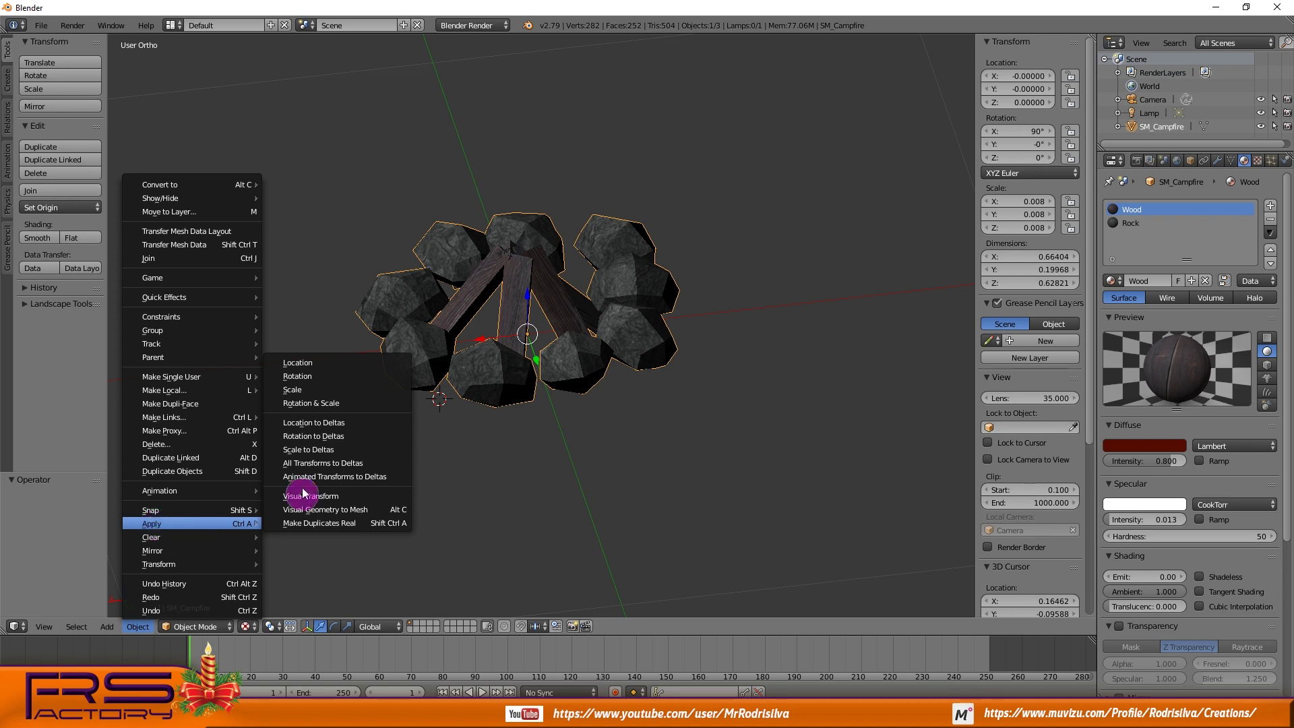
{"action": "left_click", "coordinate": [307, 367]}
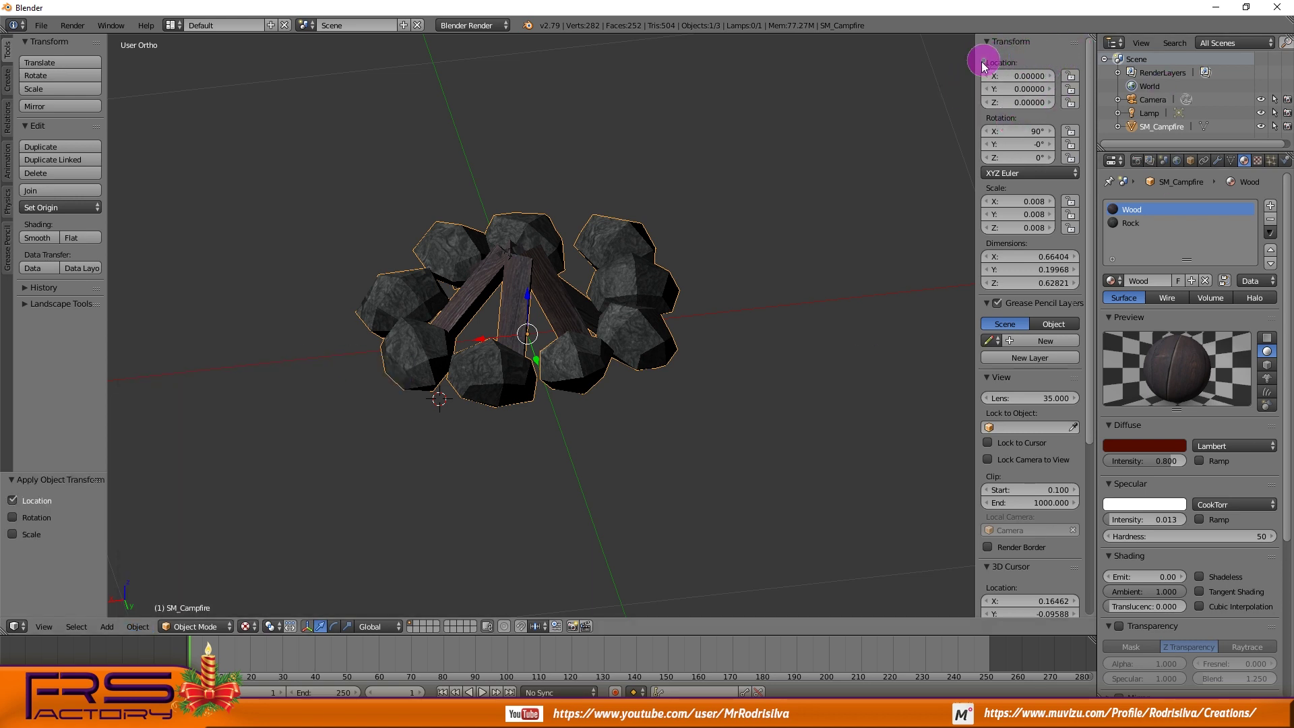
{"action": "left_click", "coordinate": [138, 628]}
{"action": "mouse_move", "coordinate": [171, 524]}
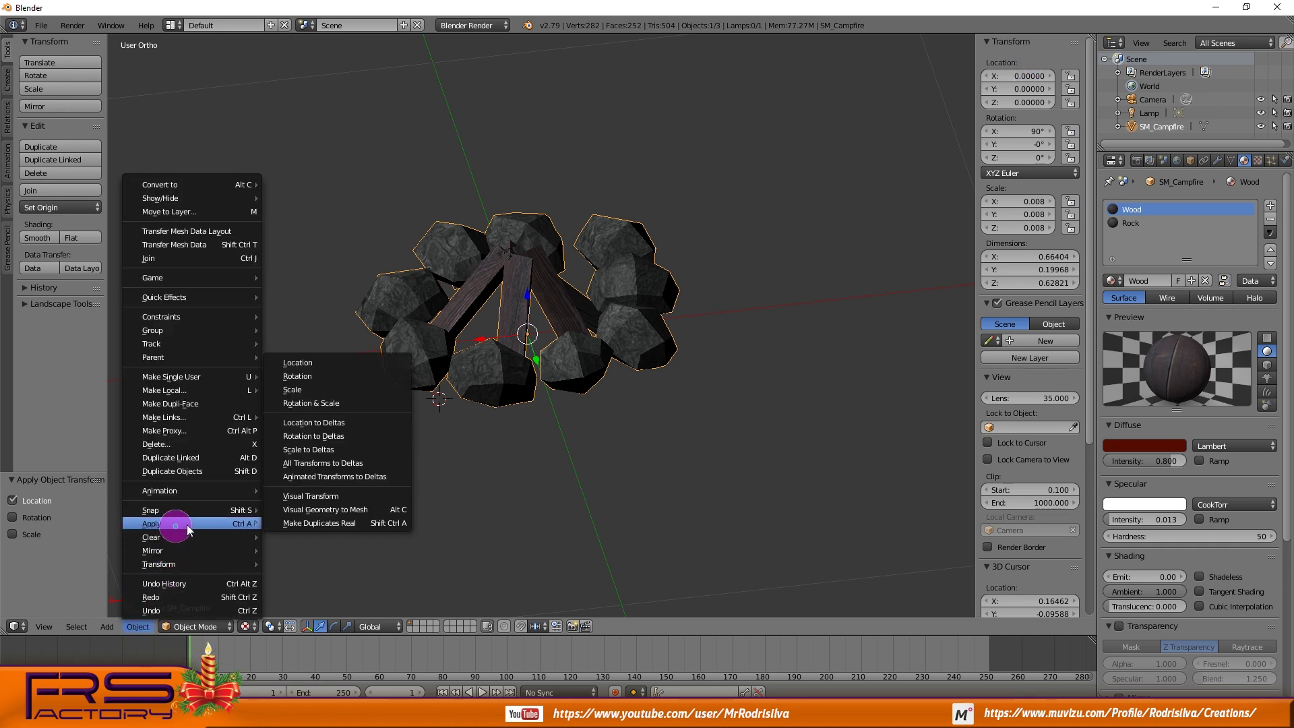
{"action": "left_click", "coordinate": [342, 405]}
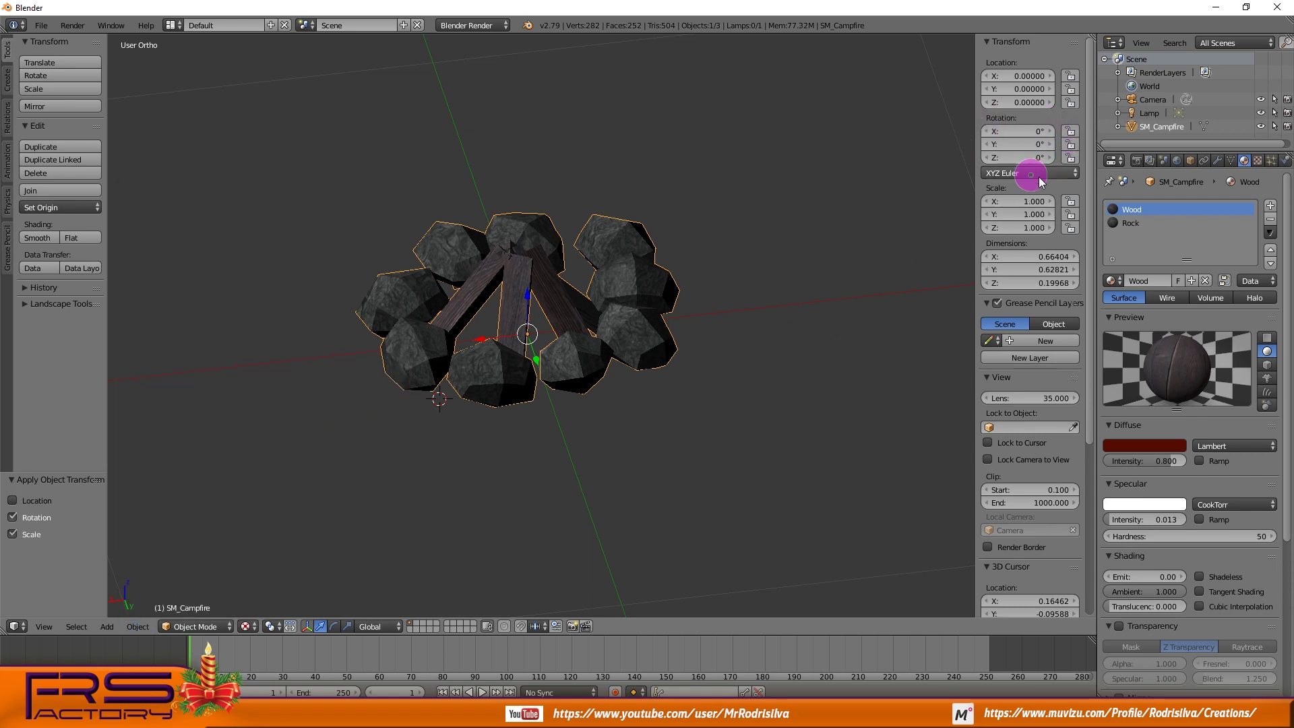
{"action": "left_click", "coordinate": [42, 26]}
{"action": "mouse_move", "coordinate": [64, 297]}
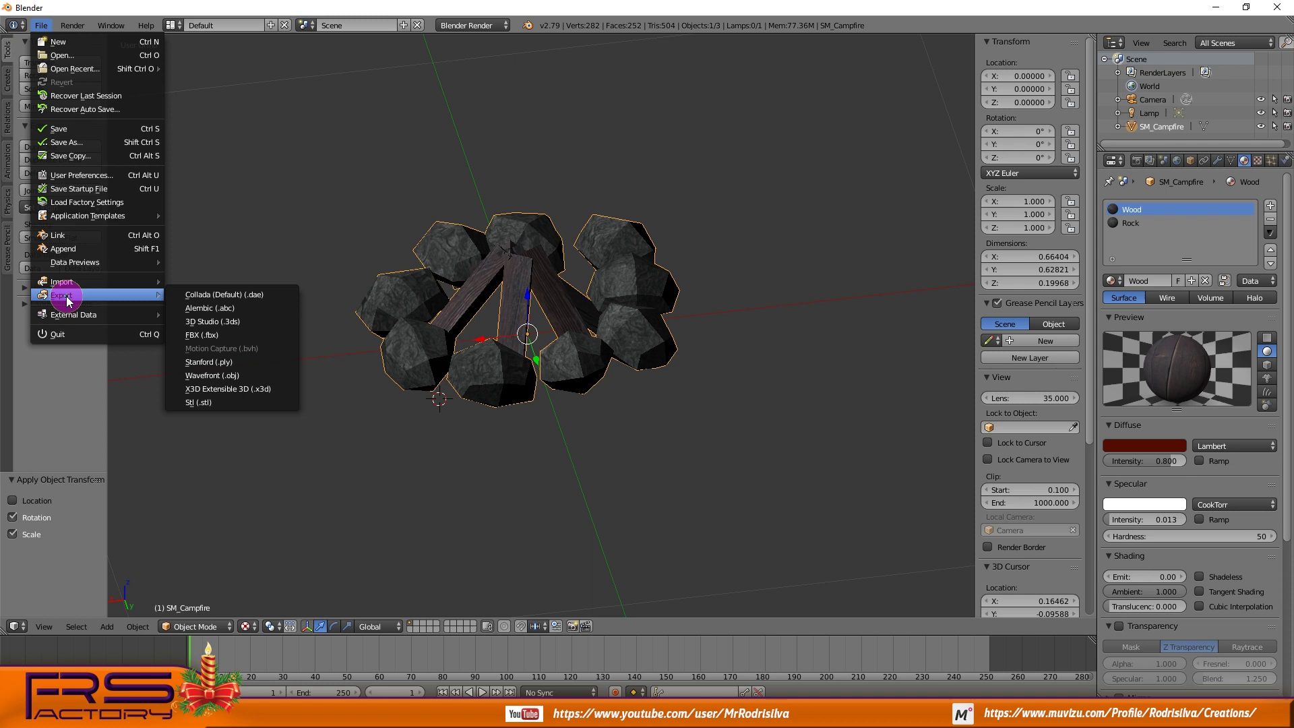
{"action": "left_click", "coordinate": [236, 335]}
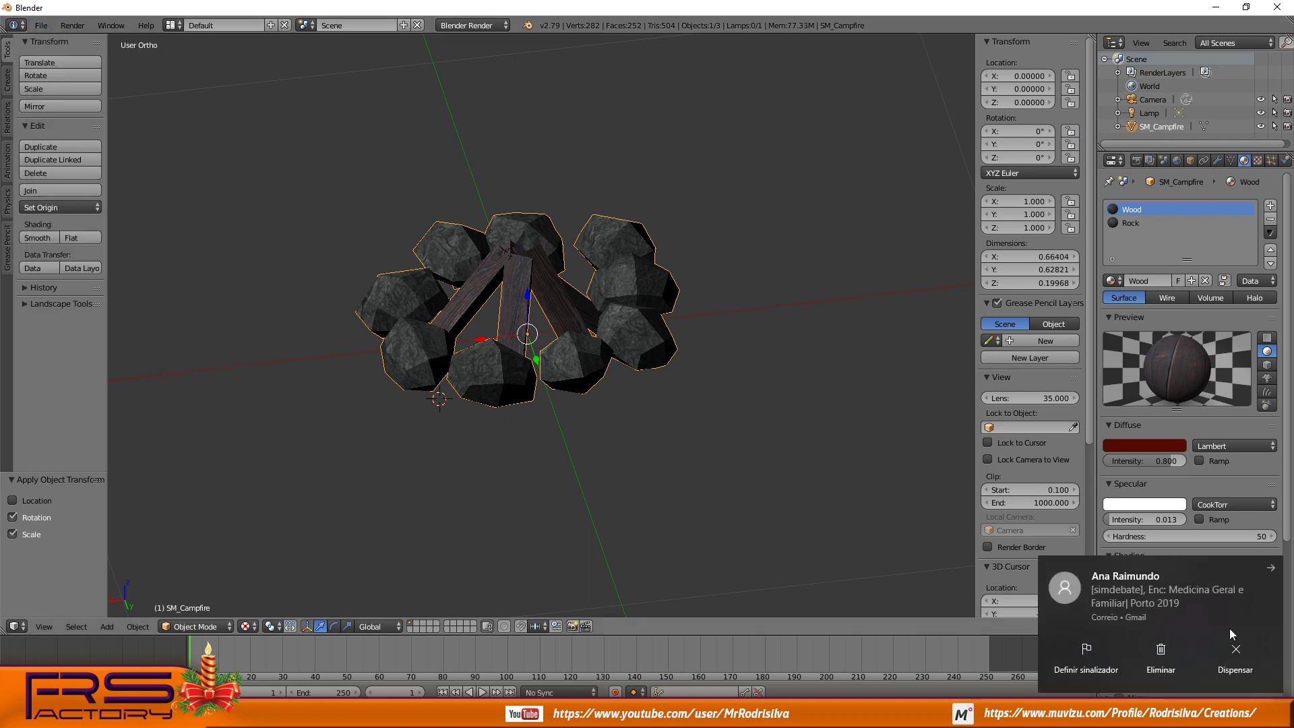
{"action": "left_click", "coordinate": [1272, 570]}
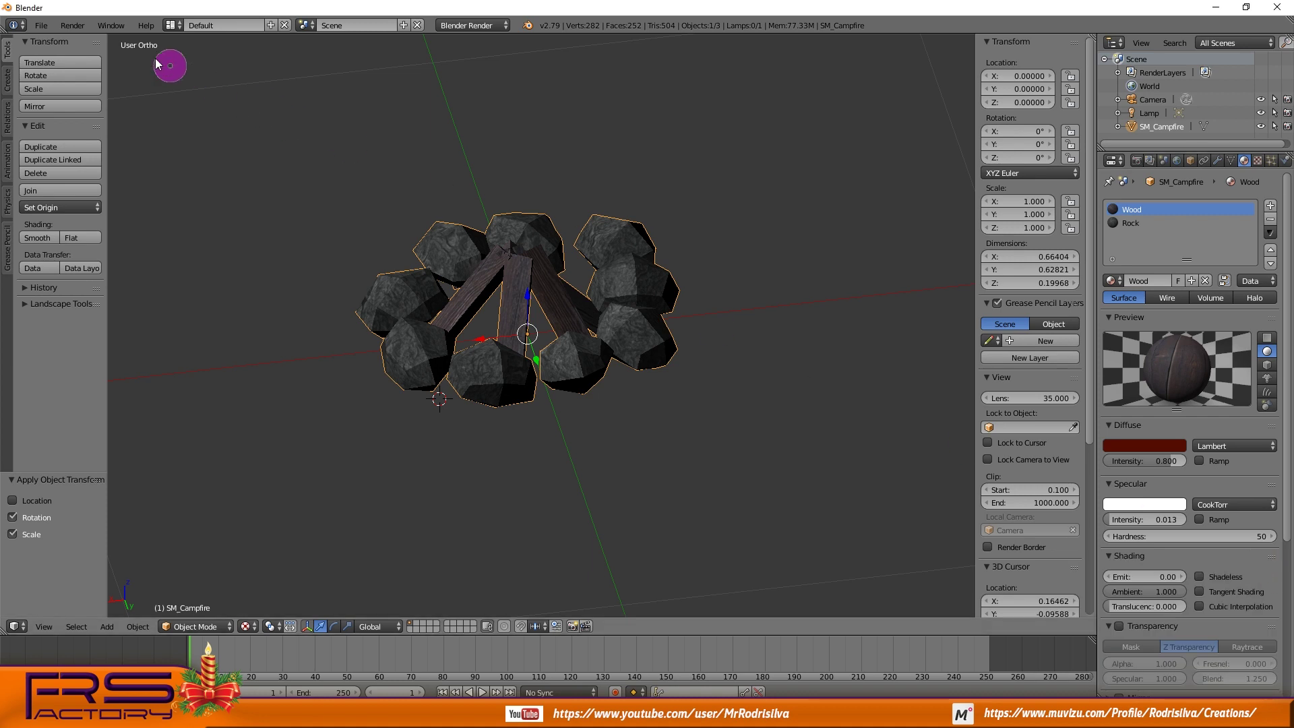
Export the campfire in FBX format as campfire3 into the Fbx files folder
{"action": "left_click", "coordinate": [41, 30]}
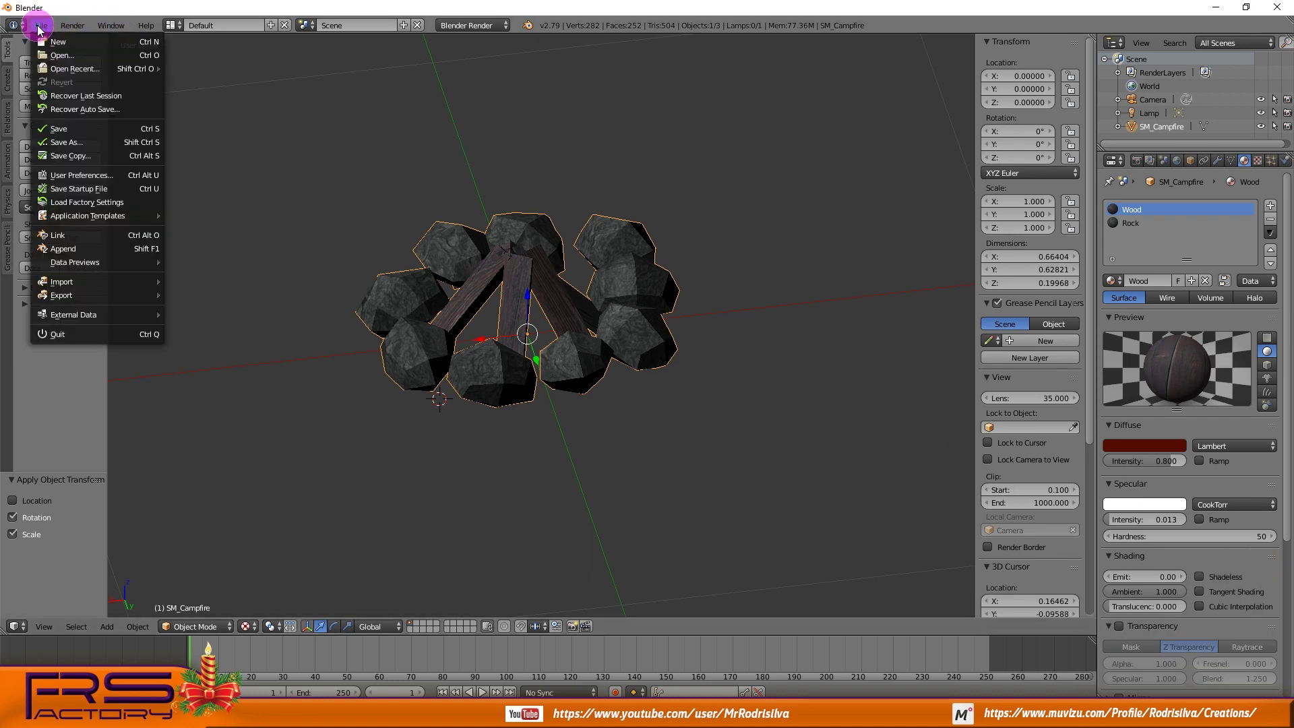
{"action": "mouse_move", "coordinate": [64, 295]}
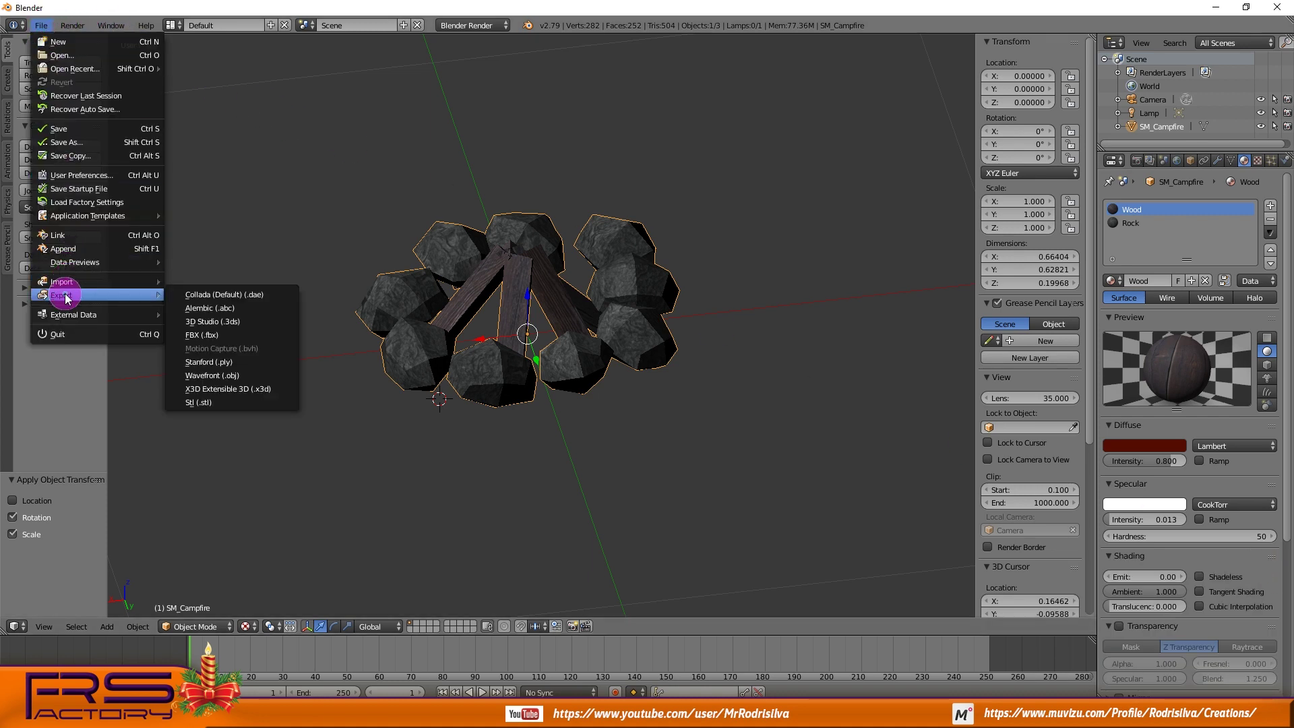
{"action": "left_click", "coordinate": [228, 340]}
{"action": "type", "text": "campfire3"}
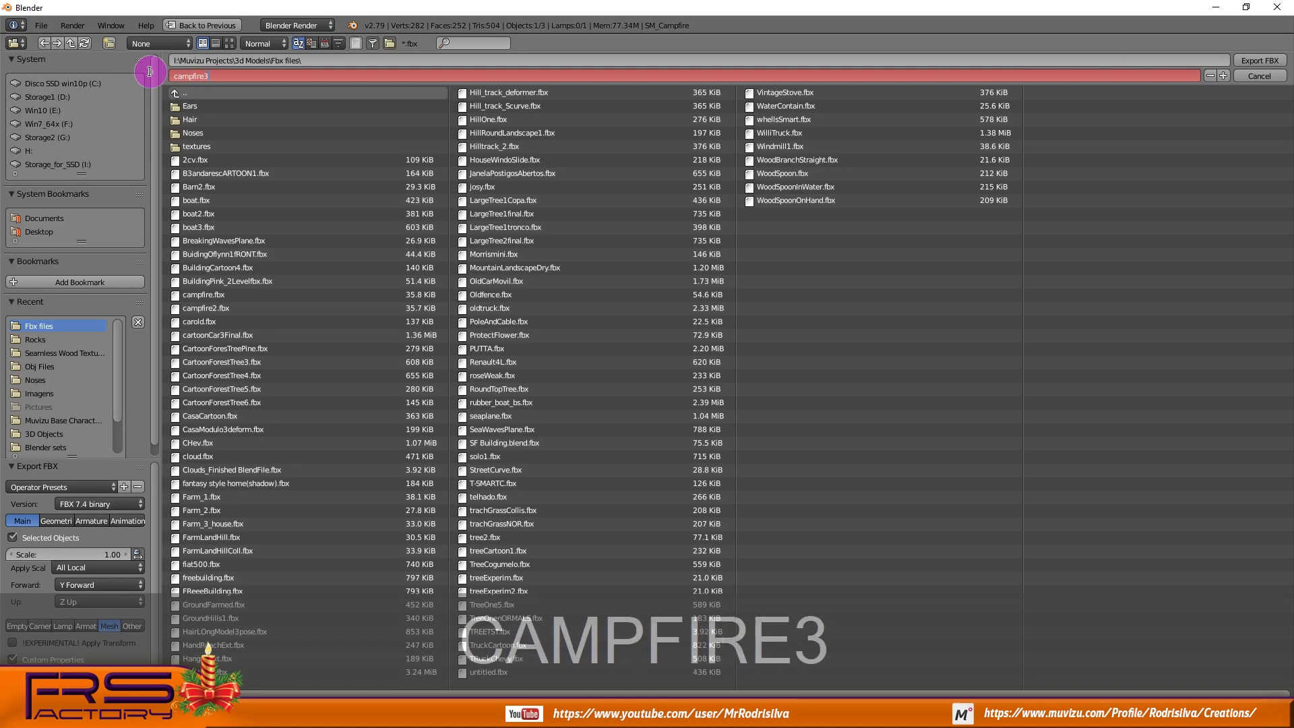
{"action": "left_click", "coordinate": [1260, 61]}
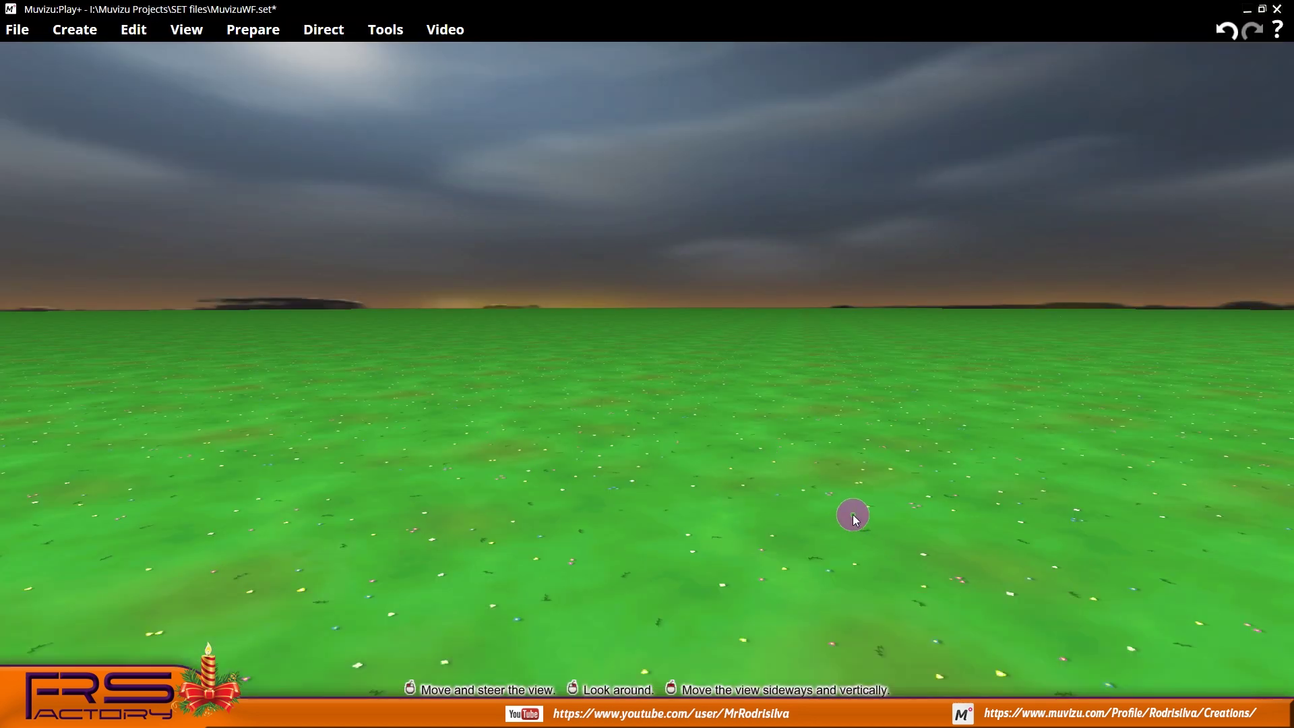
In Muvizu, import campfire3.fbx with relative co-ordinates and objects grouped together, and turn off Floats in the air for the campfire
{"action": "left_click", "coordinate": [76, 29]}
{"action": "left_click", "coordinate": [61, 249]}
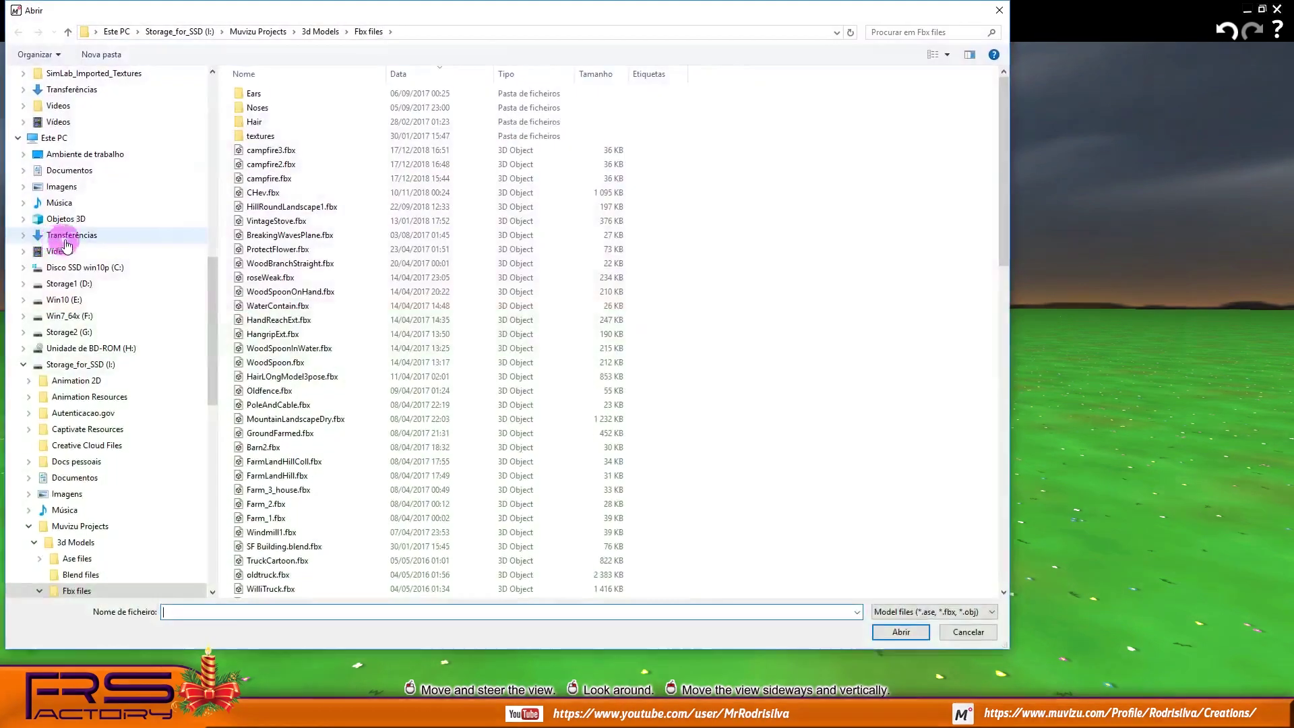
{"action": "left_click", "coordinate": [273, 150]}
{"action": "left_click", "coordinate": [929, 640]}
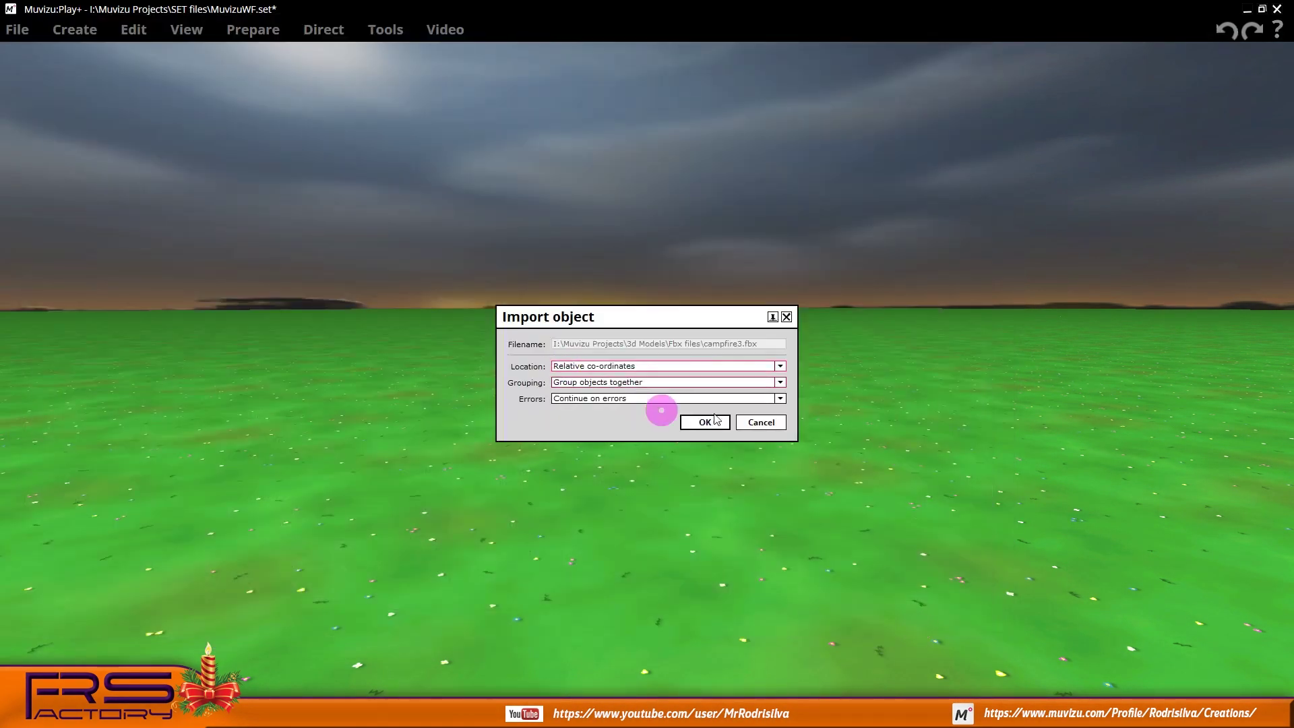
{"action": "left_click", "coordinate": [694, 421]}
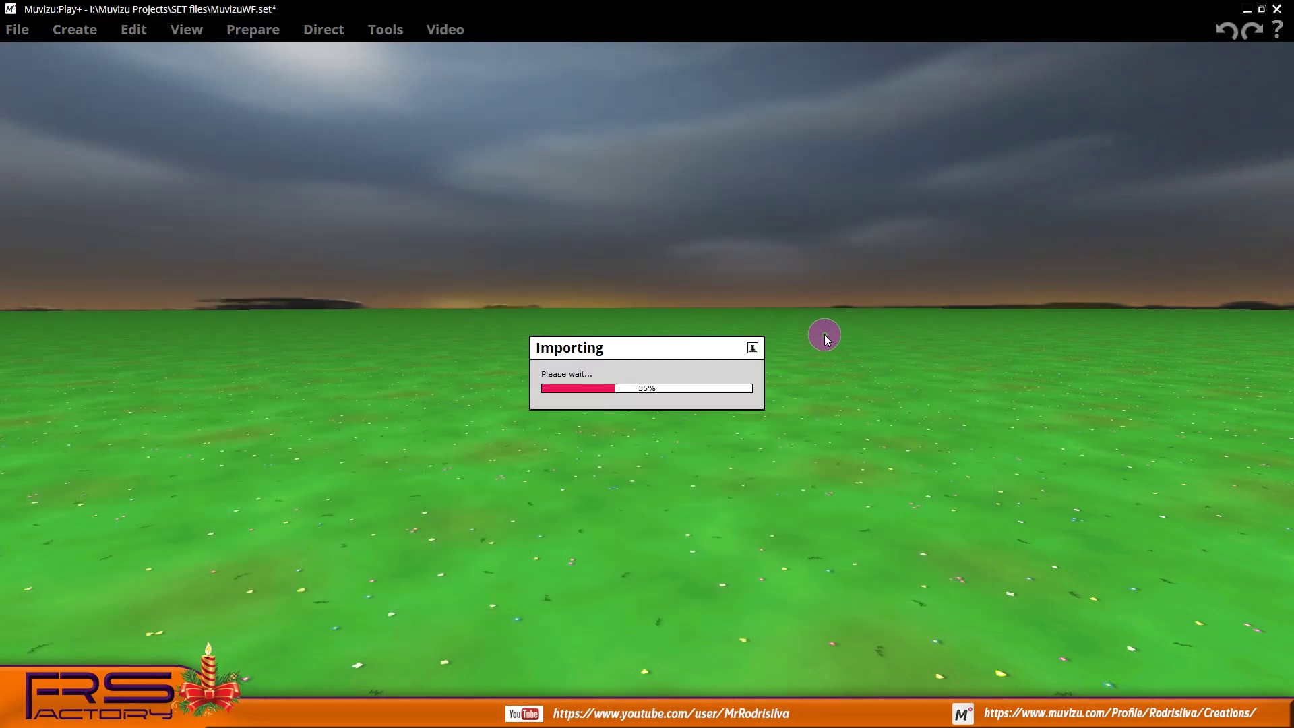
{"action": "double_click", "coordinate": [705, 297]}
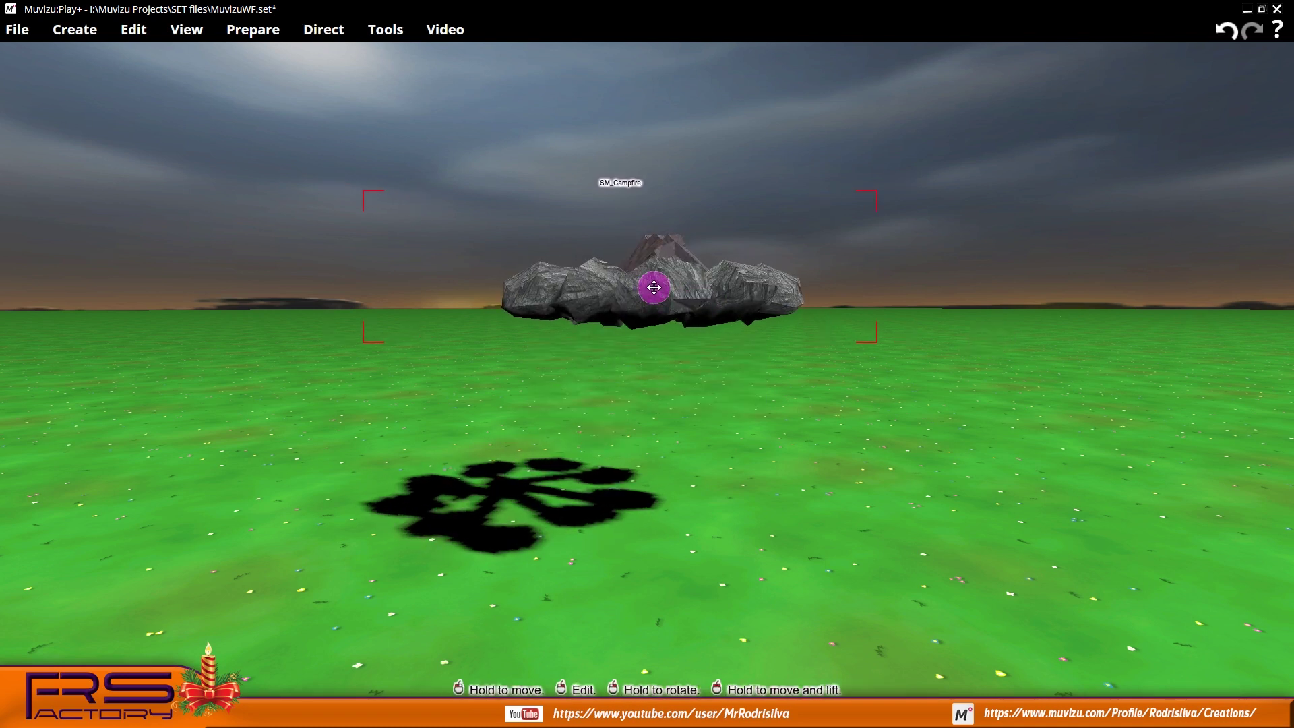
{"action": "left_click", "coordinate": [1014, 304]}
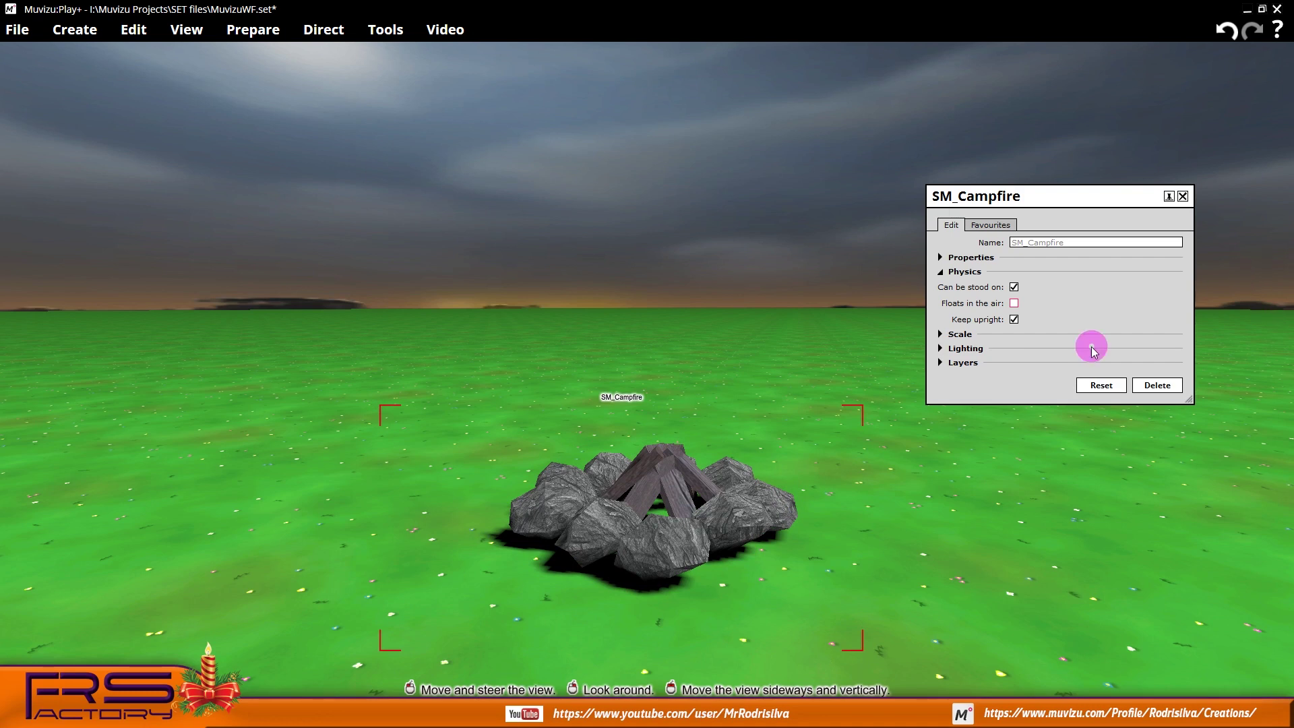
Import campfire.fbx from the Fbx files folder into the set
{"action": "left_click", "coordinate": [75, 30]}
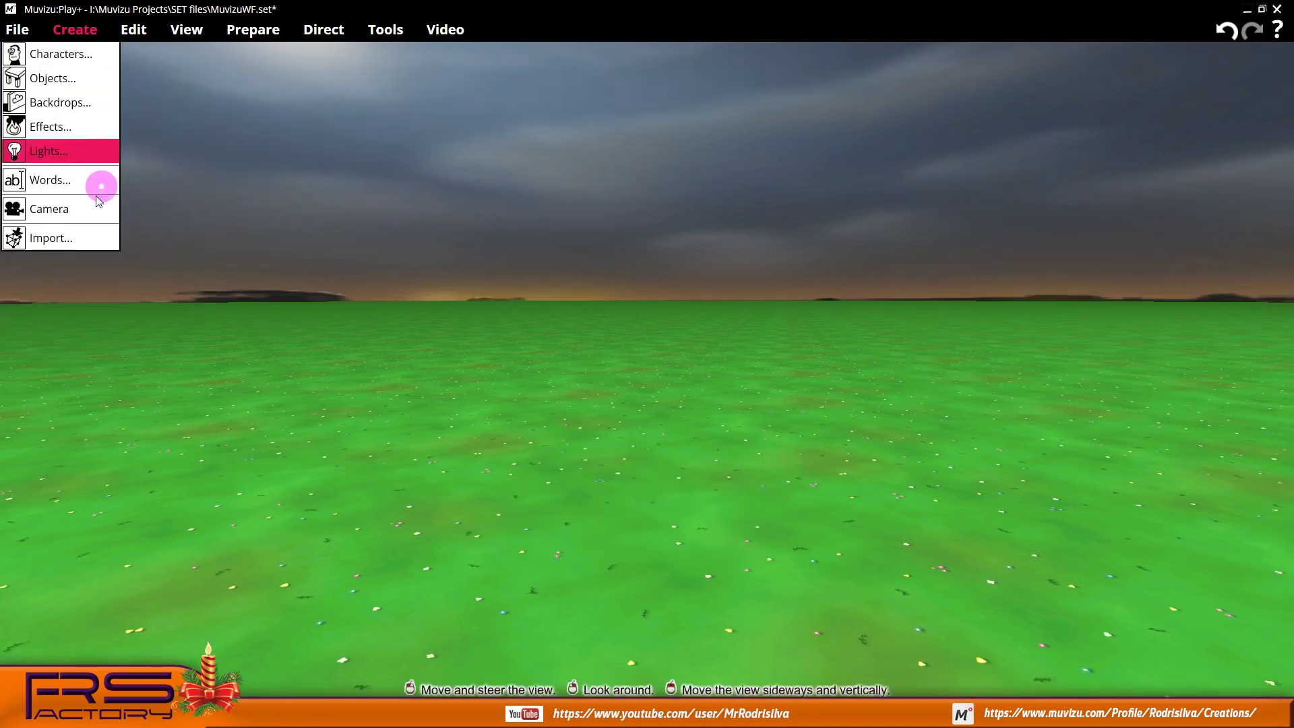
{"action": "left_click", "coordinate": [51, 238]}
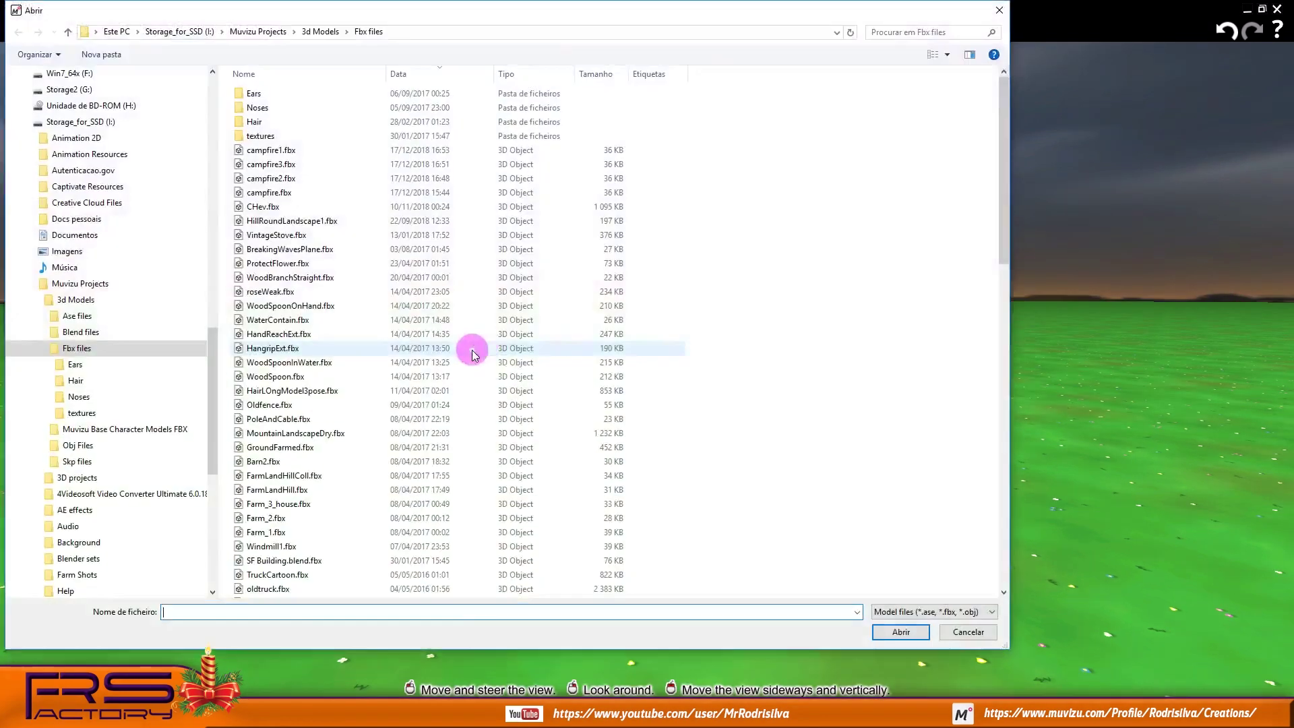
{"action": "left_click", "coordinate": [317, 191]}
{"action": "left_click", "coordinate": [912, 624]}
{"action": "left_click", "coordinate": [701, 424]}
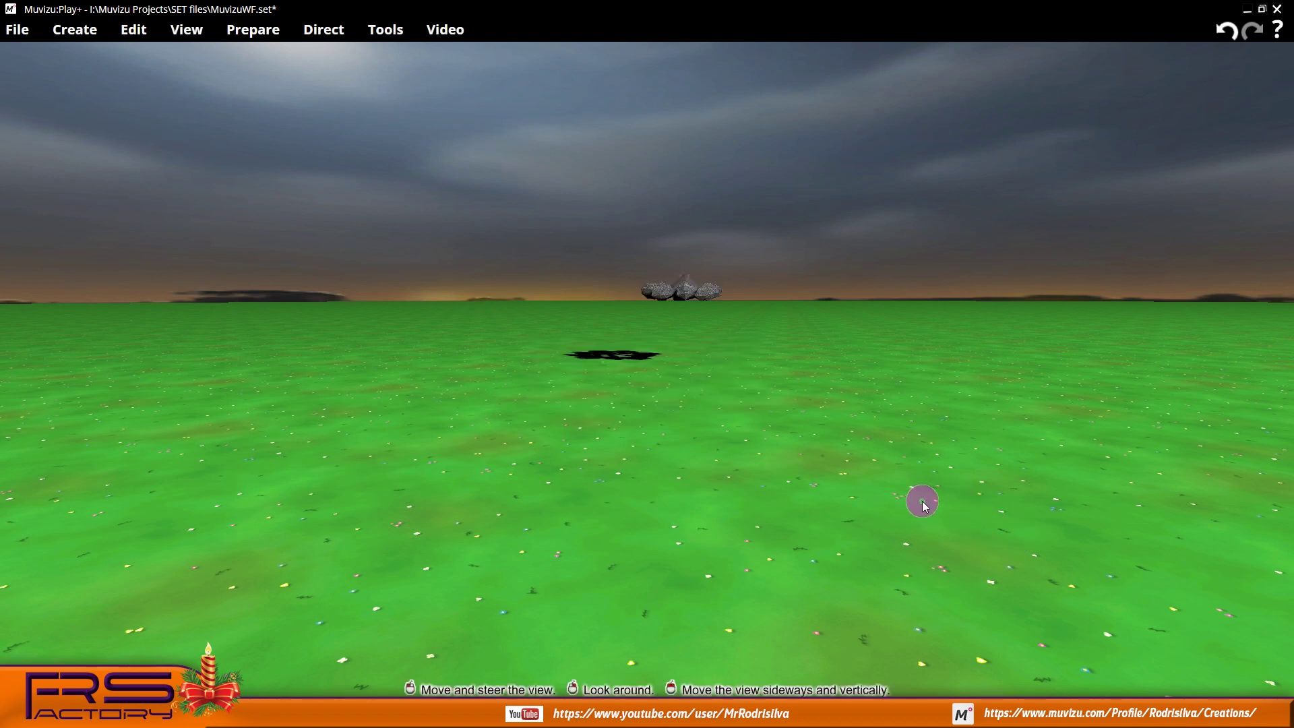
Bring the distant floating campfire closer to the camera and rotate it onto its side
{"action": "left_click_drag", "start_coordinate": [681, 289], "coordinate": [681, 289]}
{"action": "right_click_drag", "start_coordinate": [681, 290], "coordinate": [561, 289]}
{"action": "left_click_drag", "start_coordinate": [560, 289], "coordinate": [613, 281]}
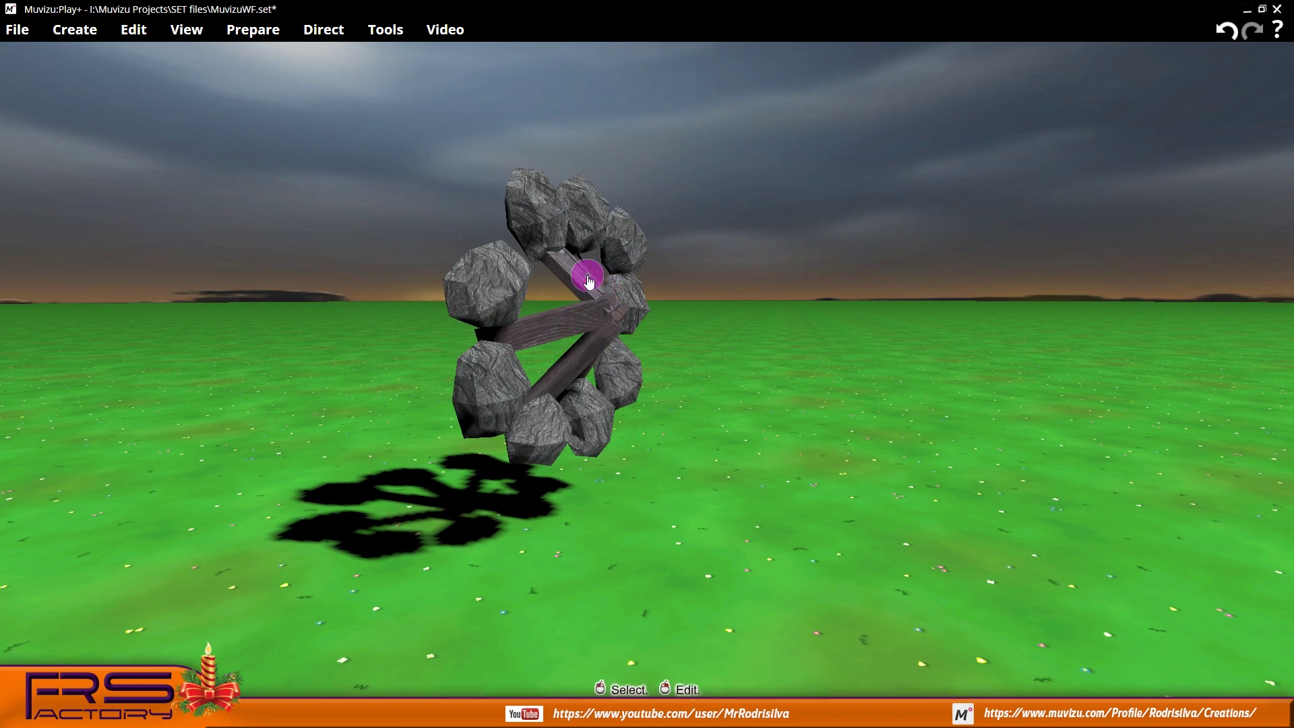
Turn off Floats in the air in the sideways campfire's physics settings and move the settings window clear of the model
{"action": "right_click", "coordinate": [587, 276]}
{"action": "left_click", "coordinate": [970, 343]}
{"action": "left_click", "coordinate": [1039, 356]}
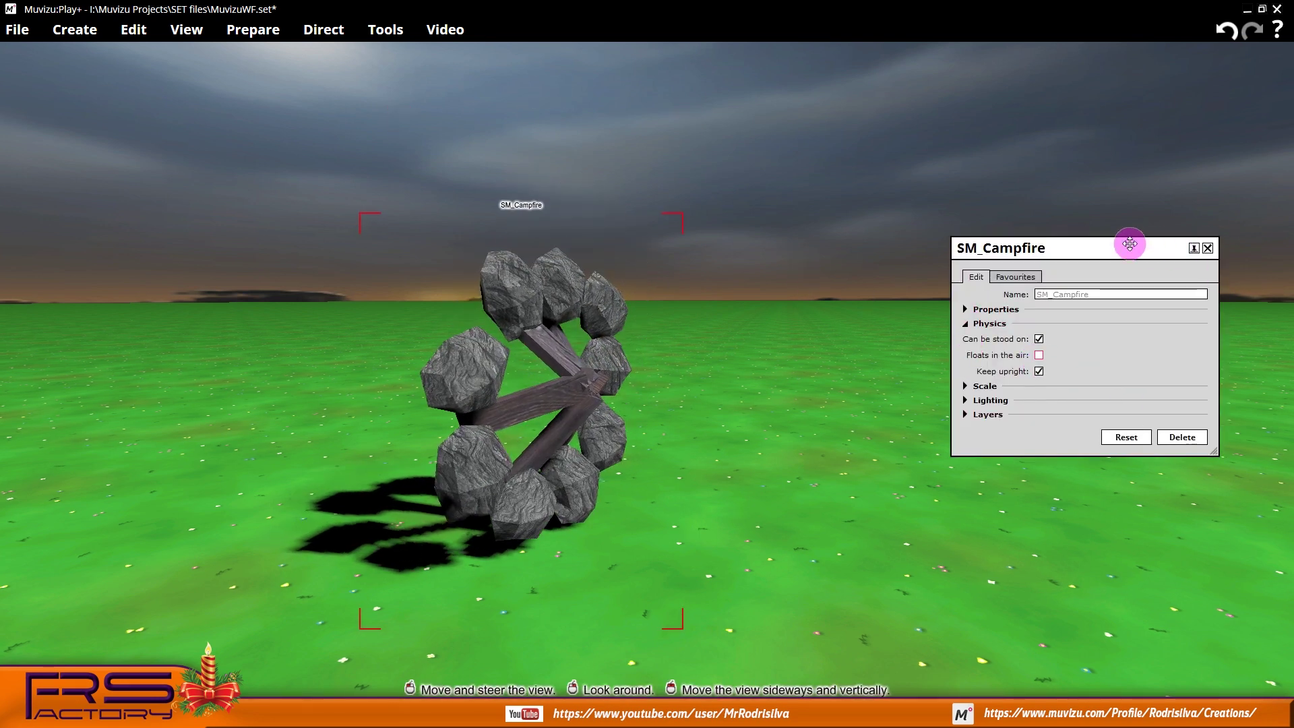
{"action": "left_click_drag", "start_coordinate": [1130, 243], "coordinate": [1160, 104]}
Move and turn the sideways campfire on the grass to test how it behaves with Keep upright enabled
{"action": "right_click_drag", "start_coordinate": [492, 358], "coordinate": [378, 465]}
{"action": "left_click_drag", "start_coordinate": [243, 442], "coordinate": [701, 445]}
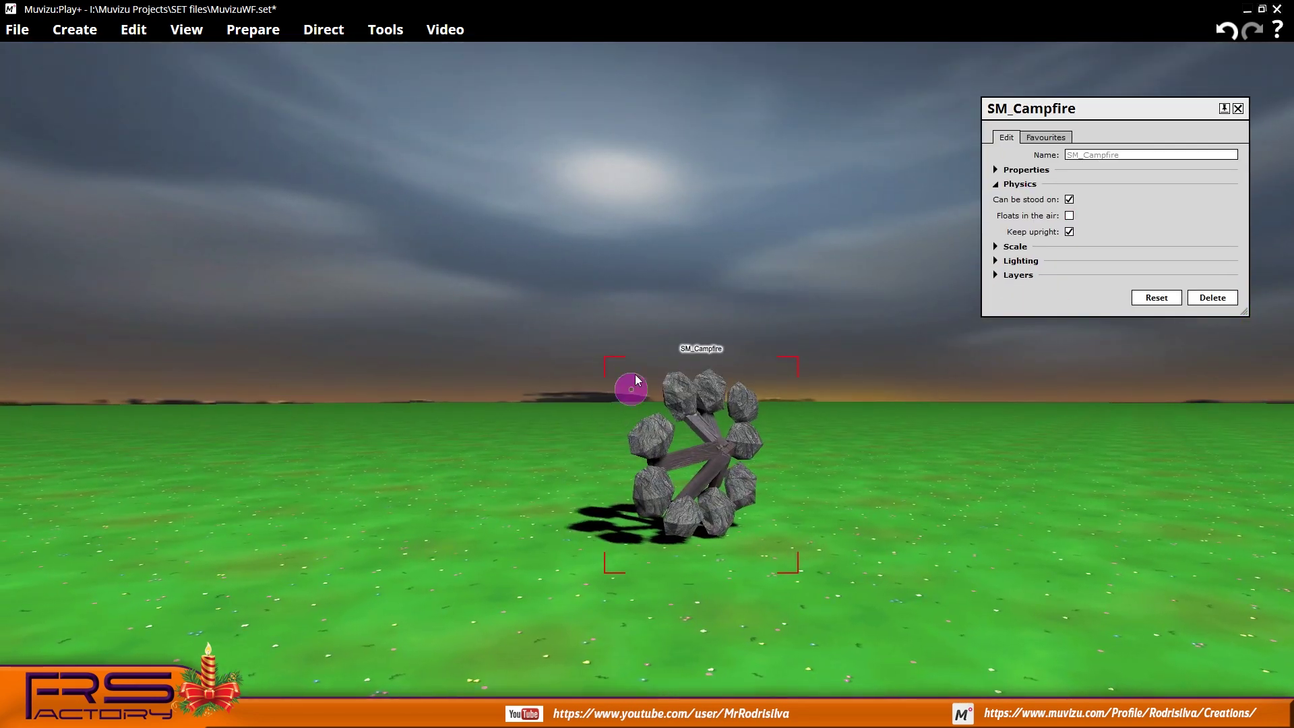
{"action": "right_click_drag", "start_coordinate": [634, 376], "coordinate": [549, 221]}
{"action": "left_click_drag", "start_coordinate": [441, 290], "coordinate": [518, 327]}
{"action": "mouse_move", "coordinate": [633, 302]}
{"action": "right_mouse_down"}
{"action": "mouse_move", "coordinate": [629, 255]}
{"action": "mouse_move", "coordinate": [650, 291]}
{"action": "right_mouse_up"}
{"action": "left_click_drag", "start_coordinate": [650, 291], "coordinate": [616, 278]}
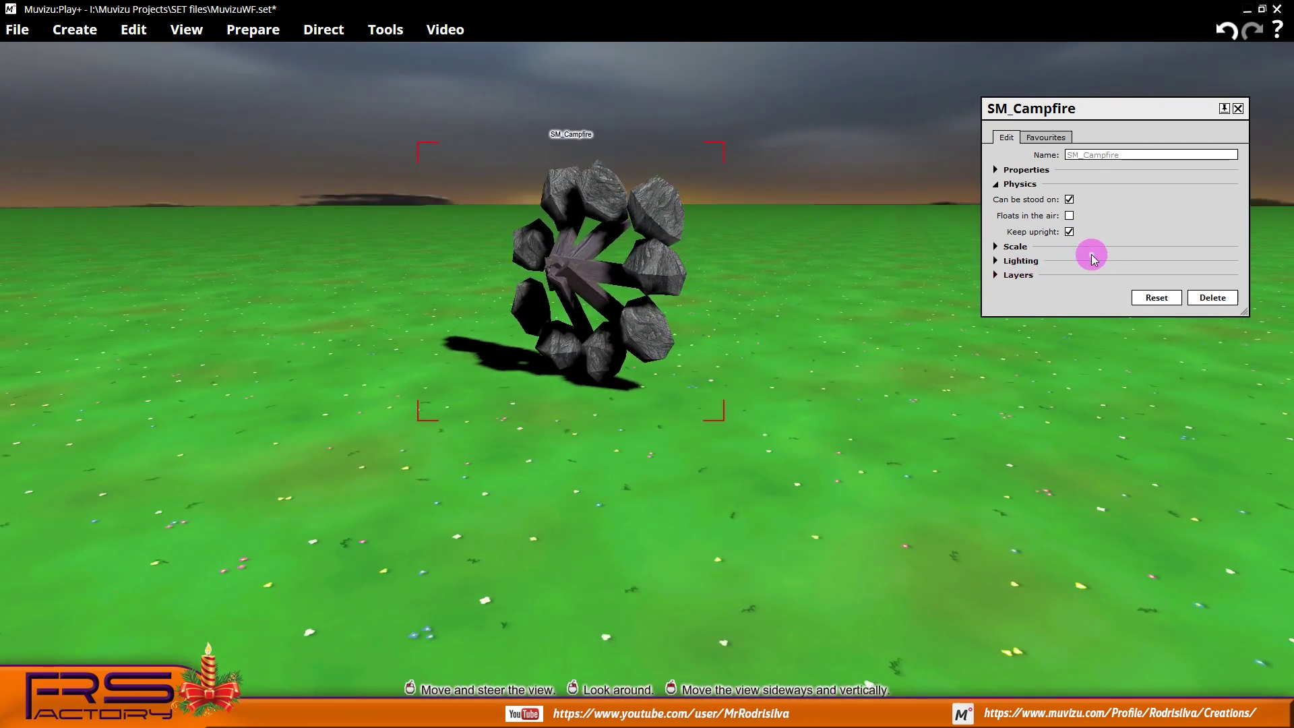
Turn off Keep upright for the campfire and move it farther back across the grass
{"action": "left_click", "coordinate": [1069, 231]}
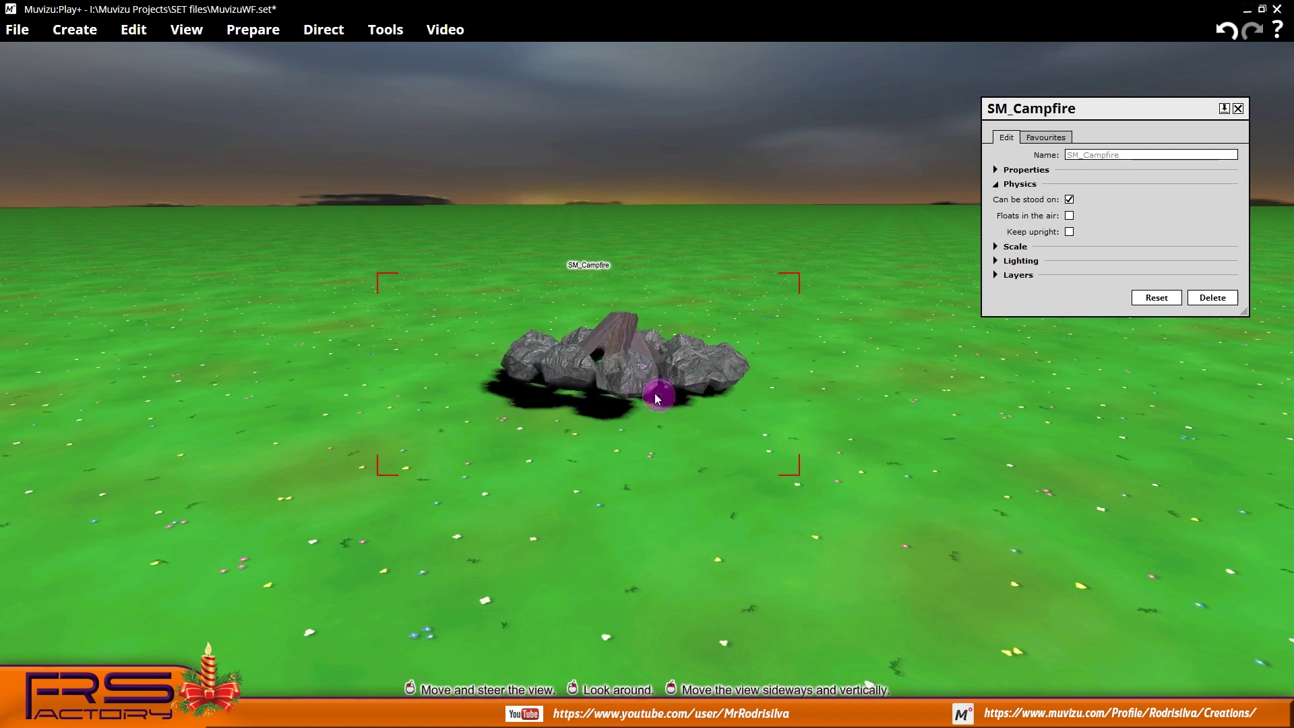
{"action": "left_click_drag", "start_coordinate": [657, 398], "coordinate": [647, 318]}
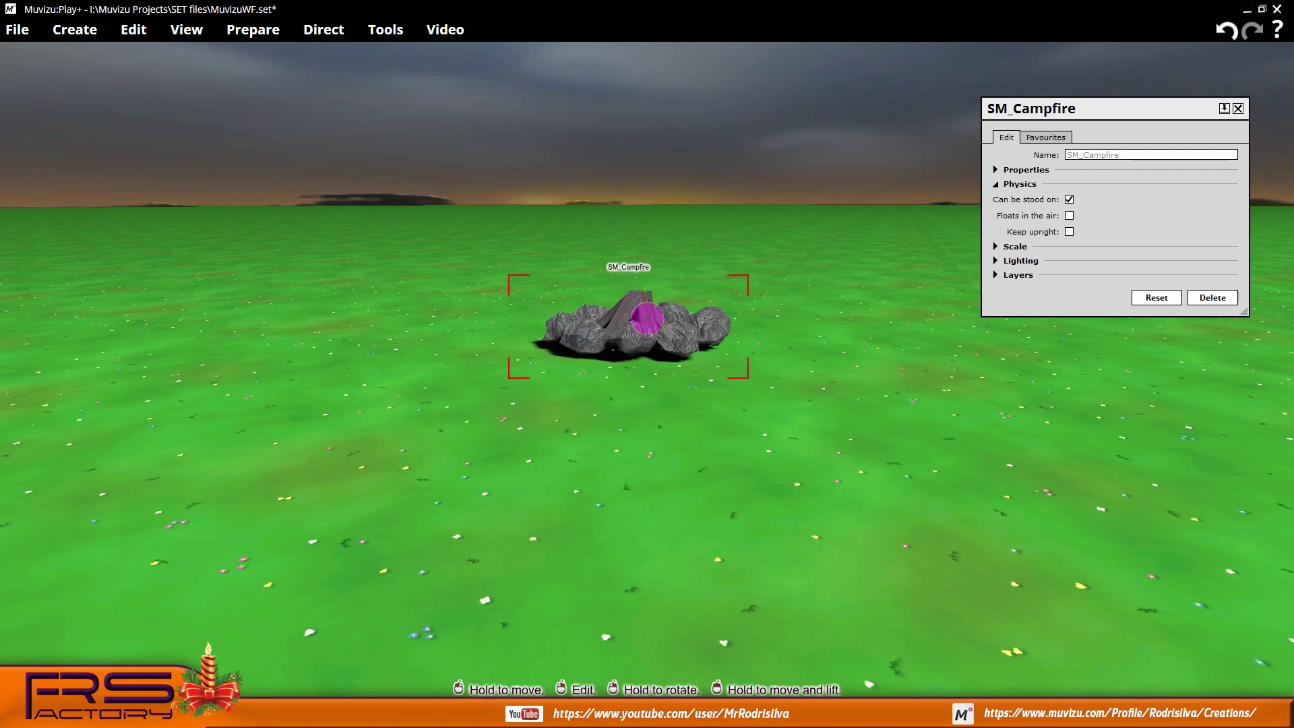